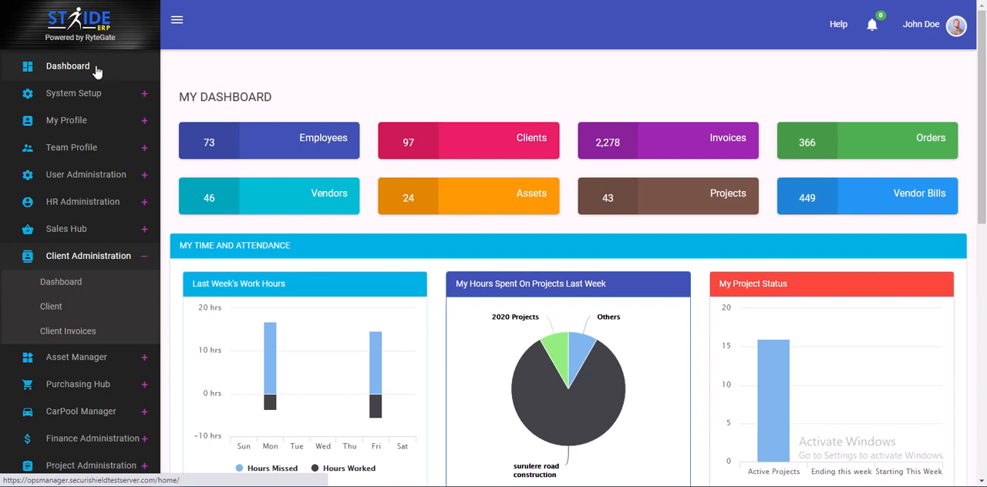
Go to the client profiles in Client Administration and open the Krass Krackers record for management
left_click(85, 256)
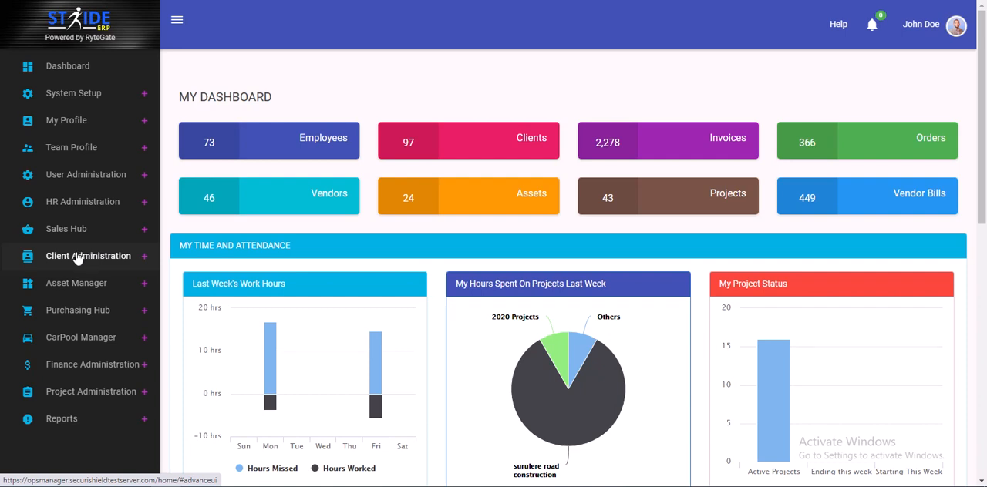
left_click(77, 259)
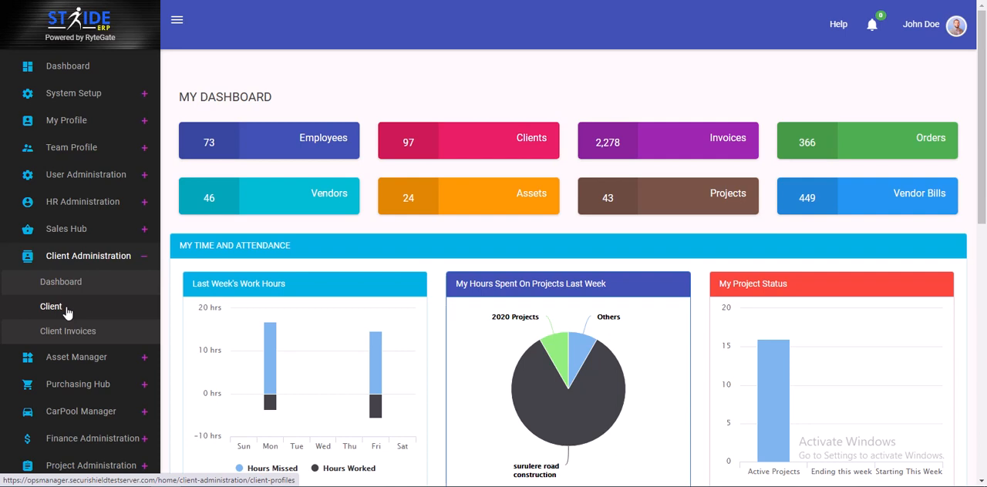
left_click(97, 256)
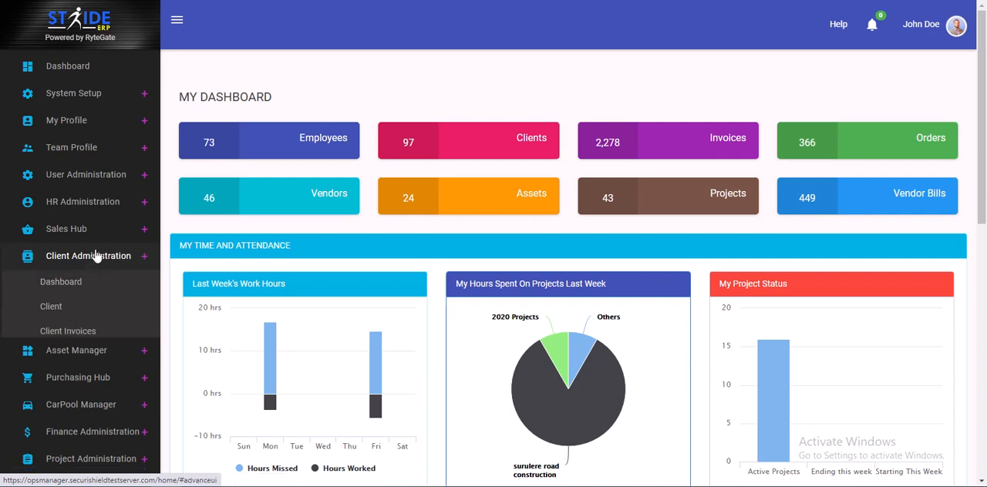
left_click(55, 259)
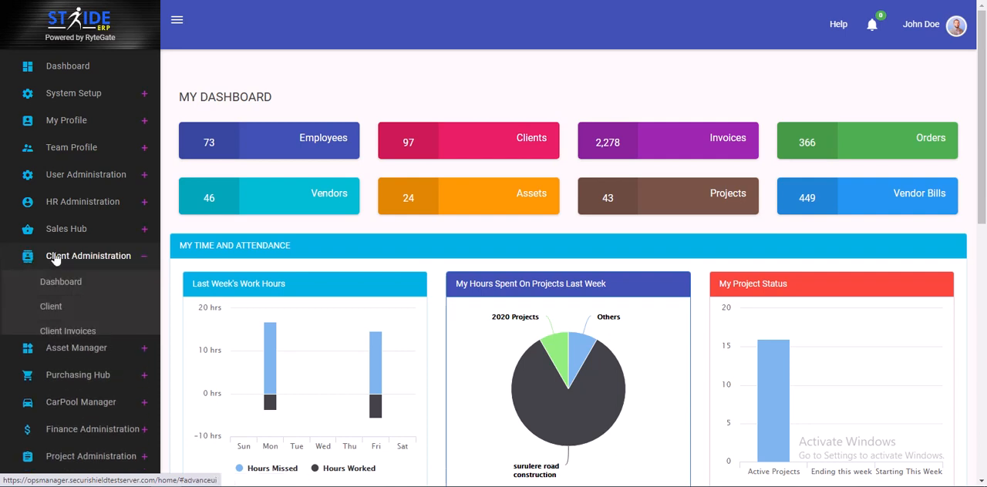
left_click(58, 309)
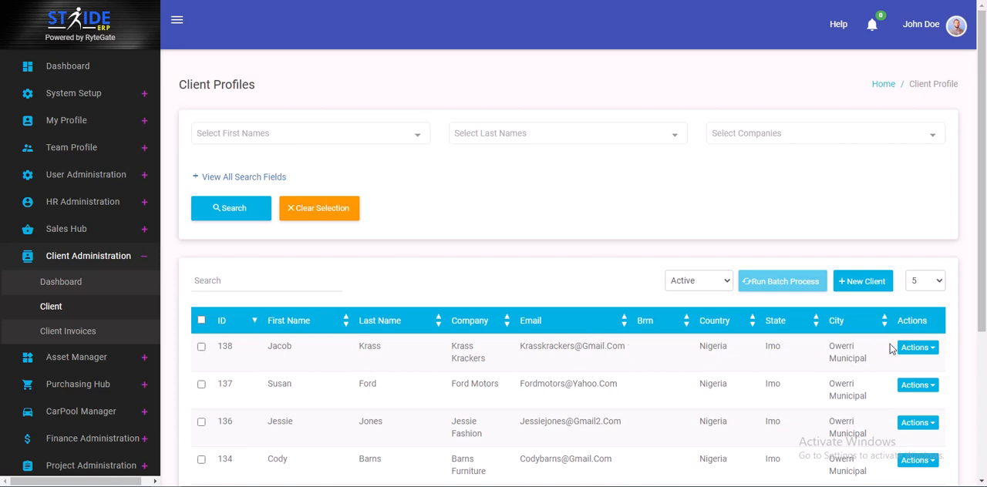
left_click(926, 352)
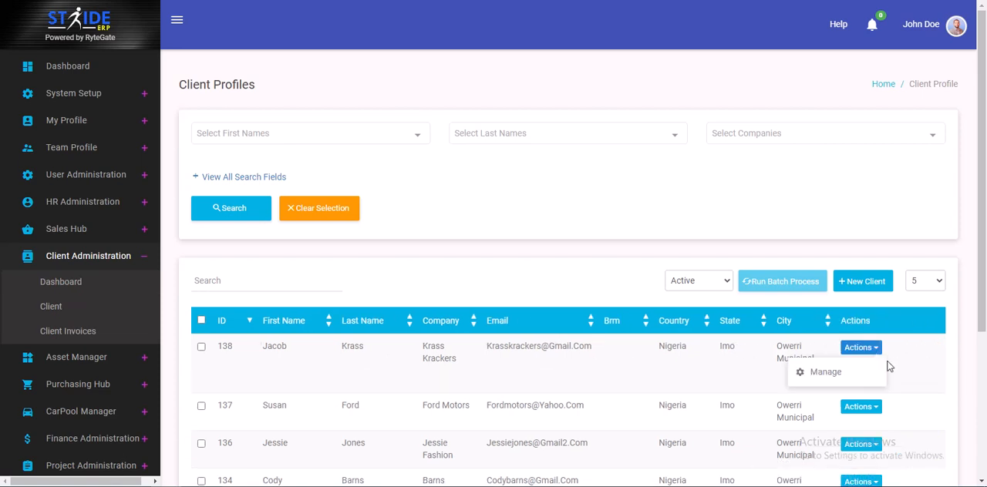
left_click(842, 377)
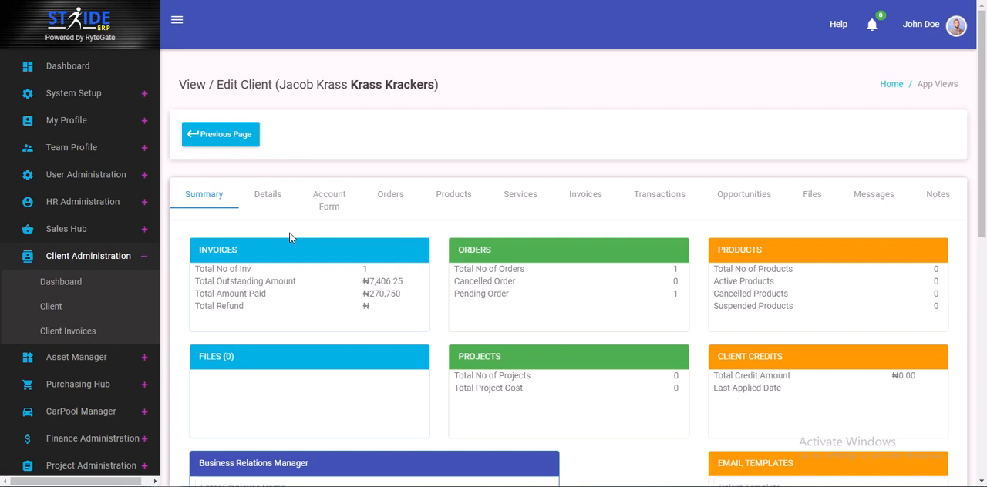
Open the client's pending order to view its line items, and return to the client record
left_click(394, 199)
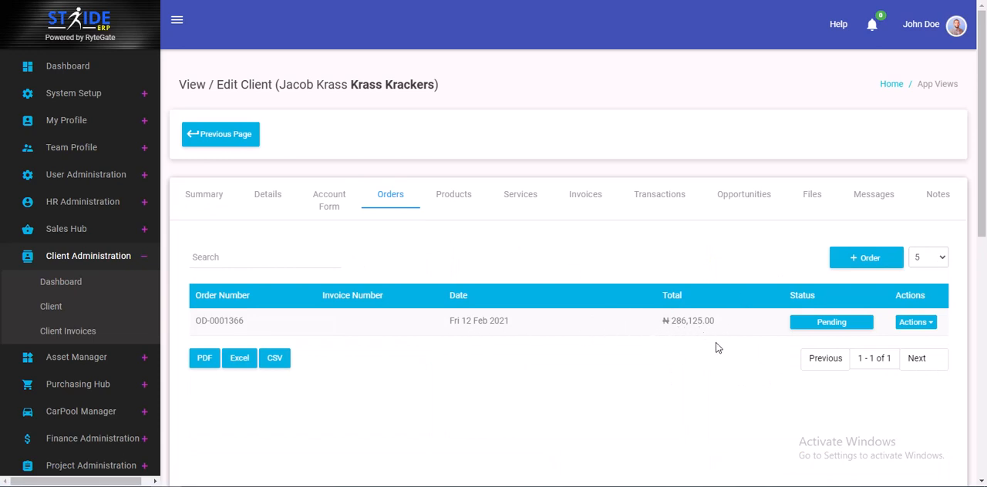
left_click(915, 327)
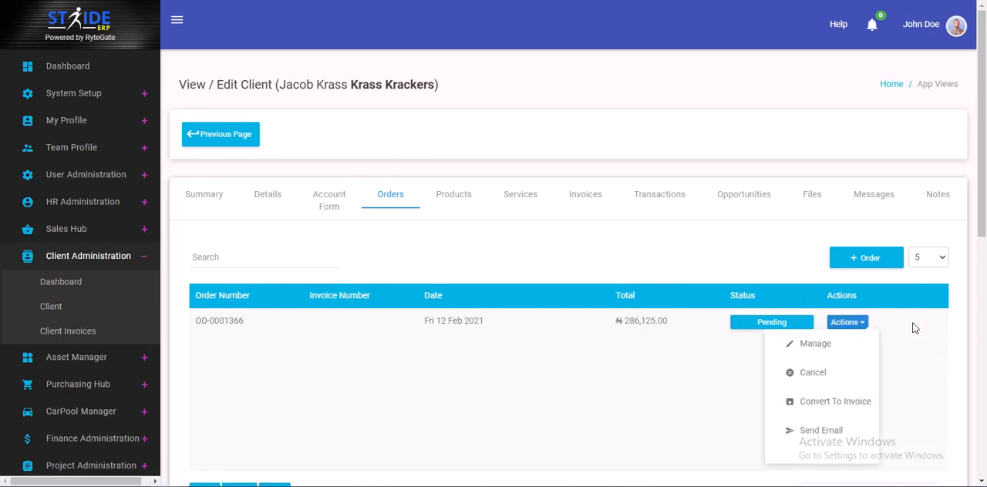
left_click(830, 344)
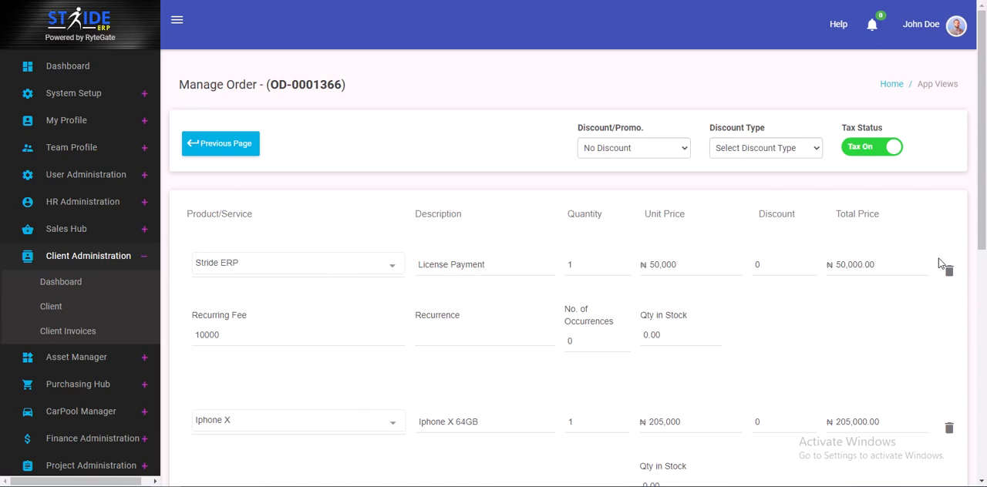
left_click_drag(980, 225, 984, 199)
left_click(214, 145)
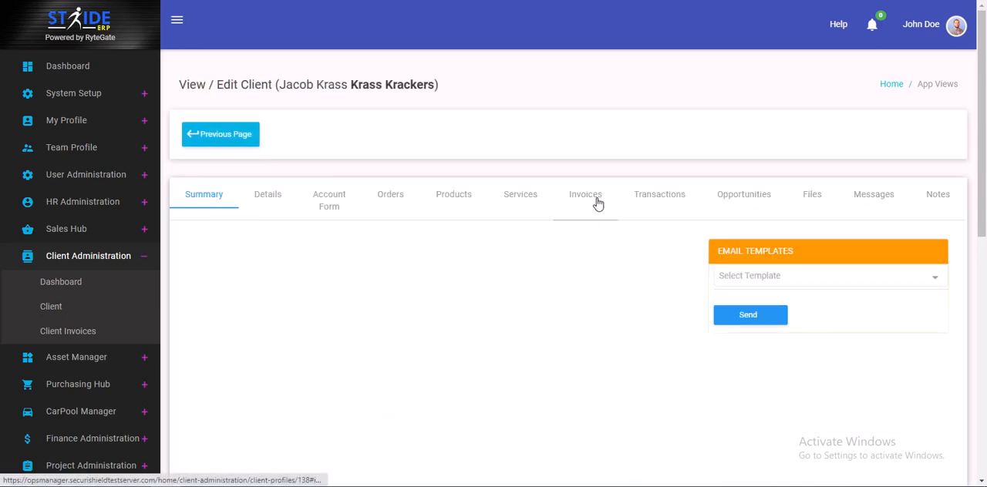
View the client's invoices and check which actions are available for the February 12th 2021 invoice
left_click(596, 202)
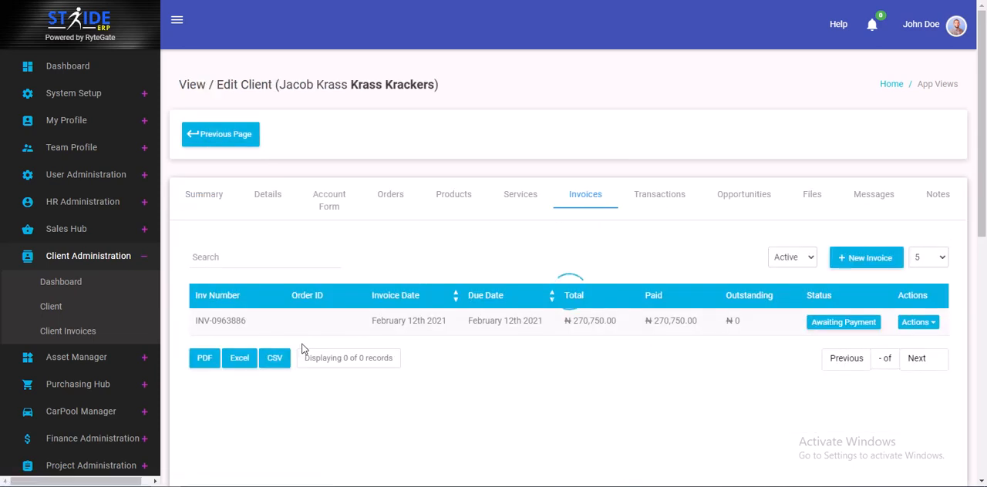
left_click(914, 322)
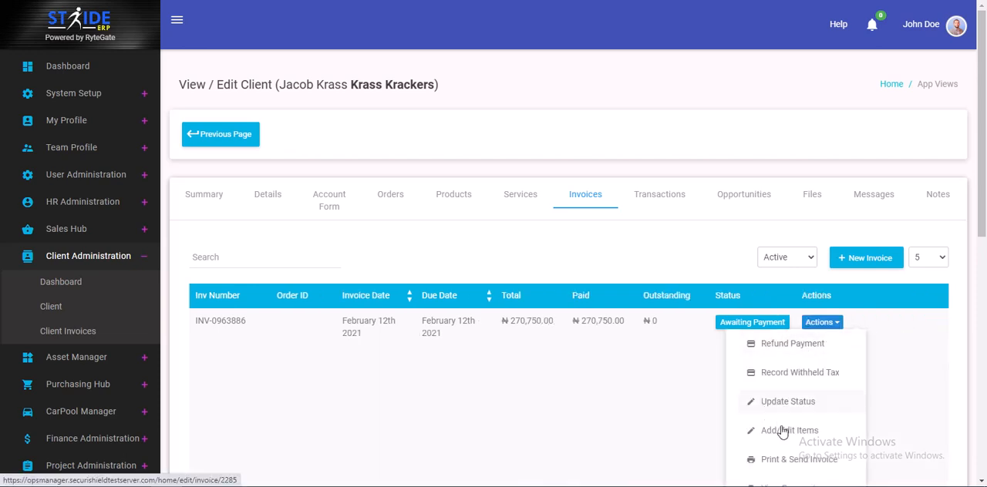
left_click(868, 318)
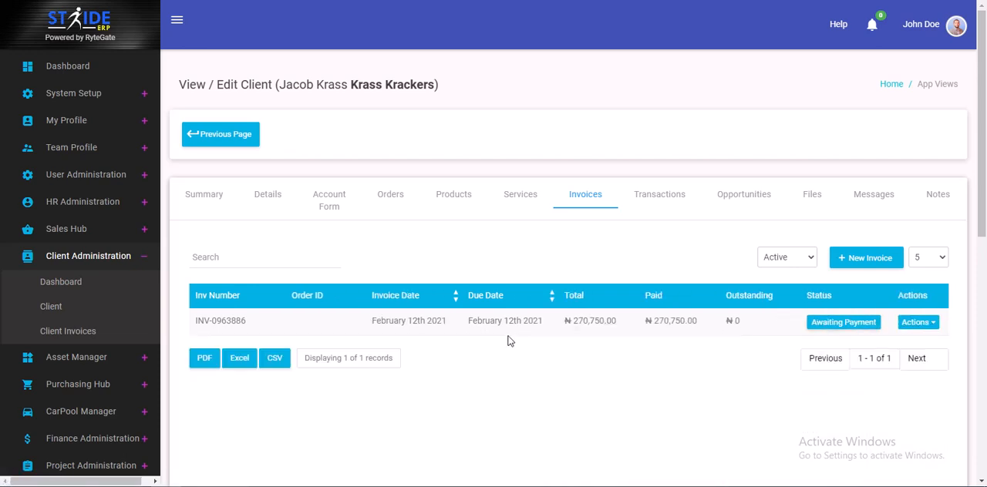
Examine the pending order's products, prices and tax status again, and go back to the client record
left_click(392, 194)
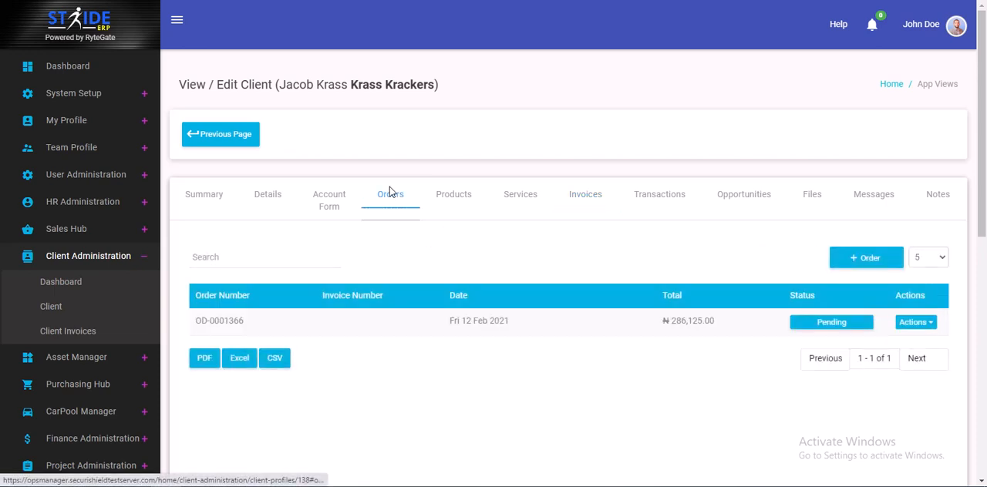
left_click(922, 327)
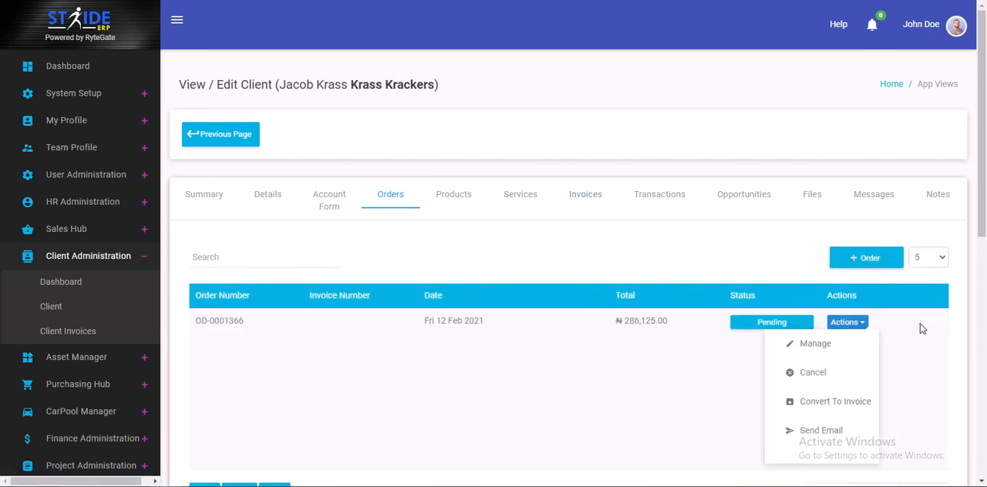
left_click(815, 345)
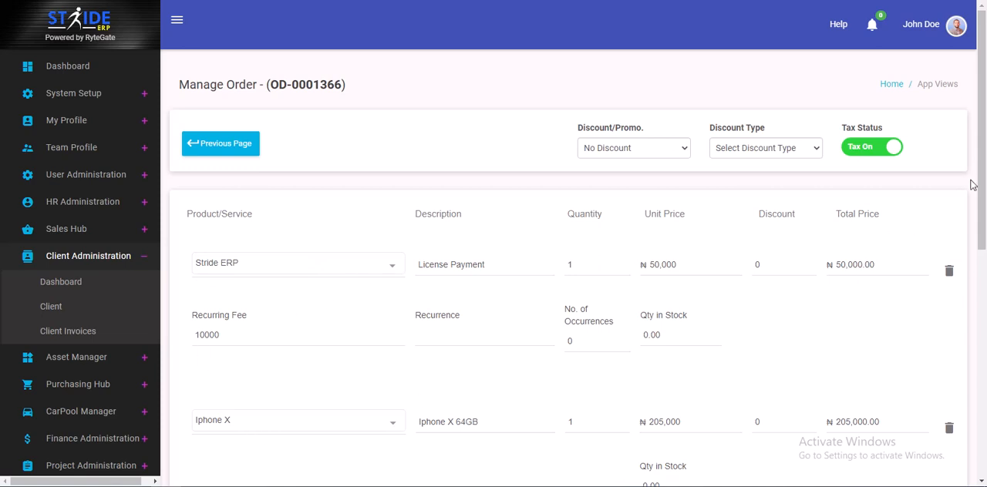
left_click_drag(981, 185, 981, 135)
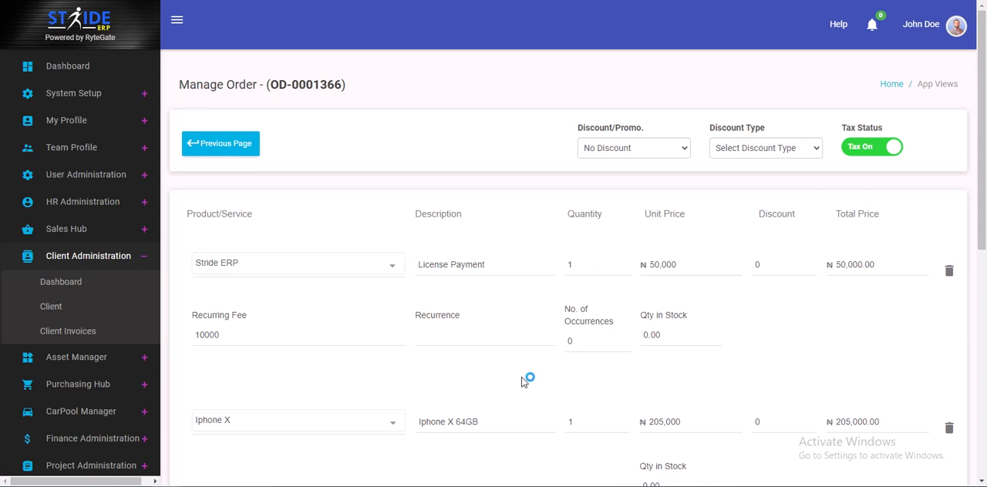
left_click(228, 147)
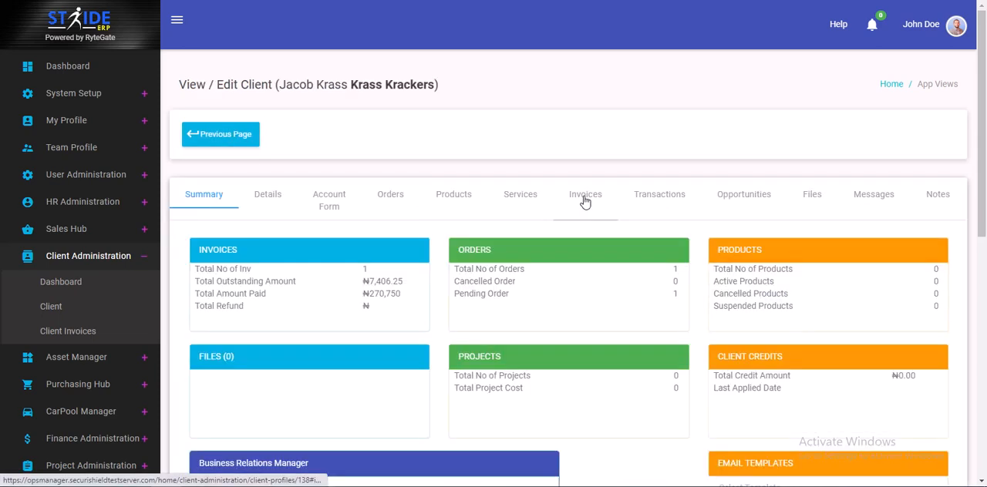
Start a payment refund for the client's February 12th 2021 invoice
left_click(579, 202)
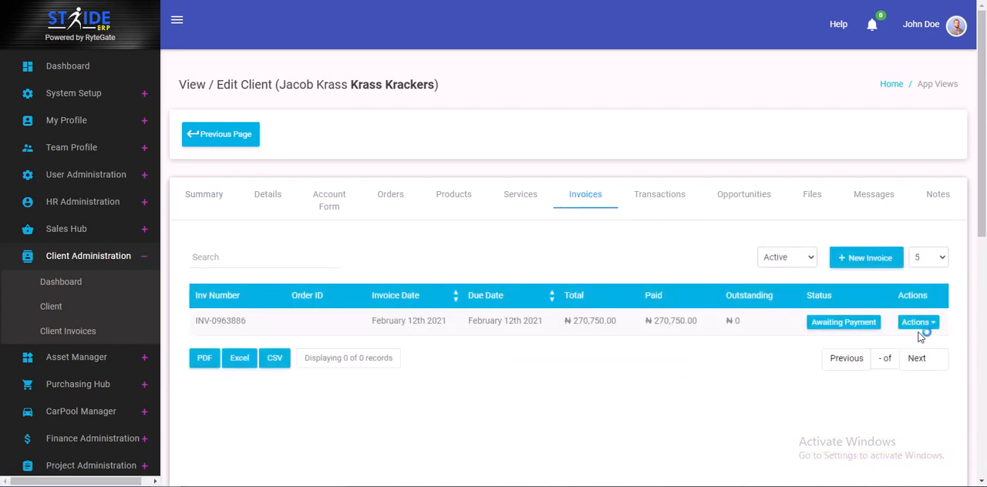
left_click(910, 324)
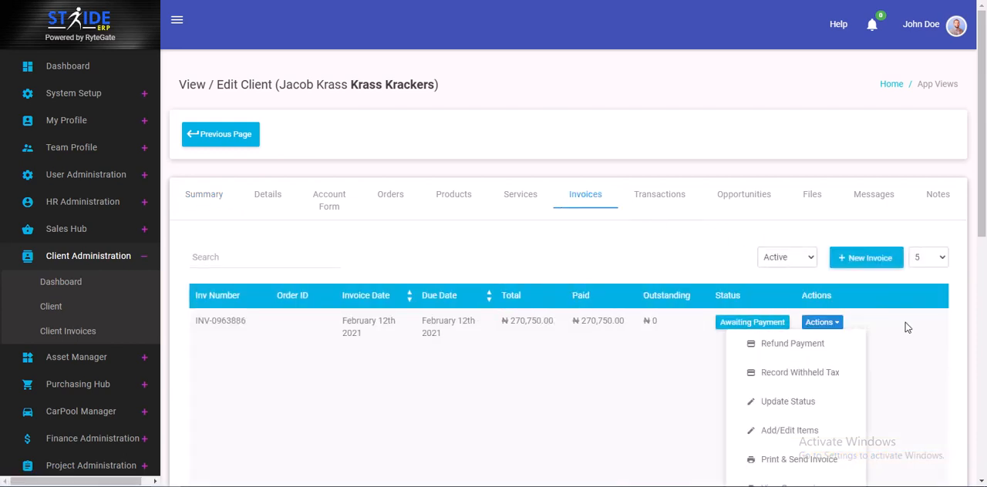
left_click(778, 343)
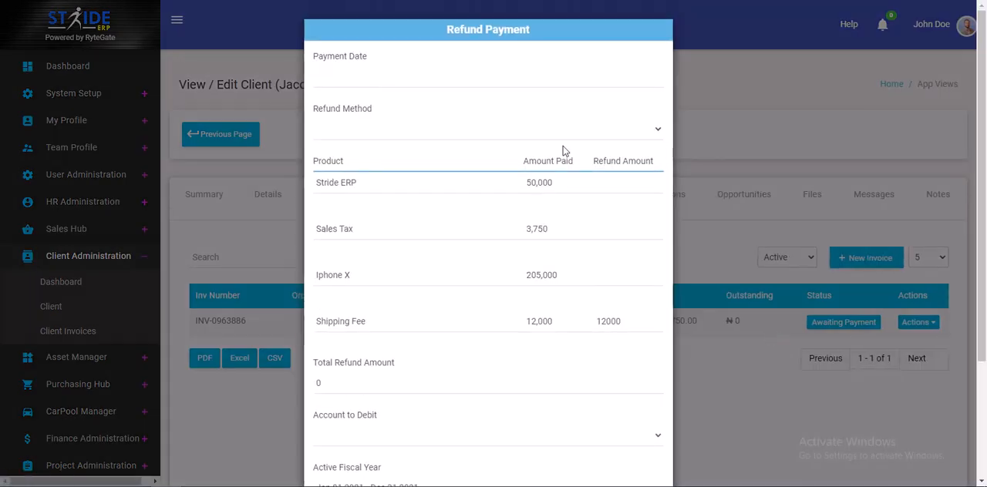
Set the refund's payment date to Feb 12, 2021 and the refund method to Client Credit
left_click(331, 78)
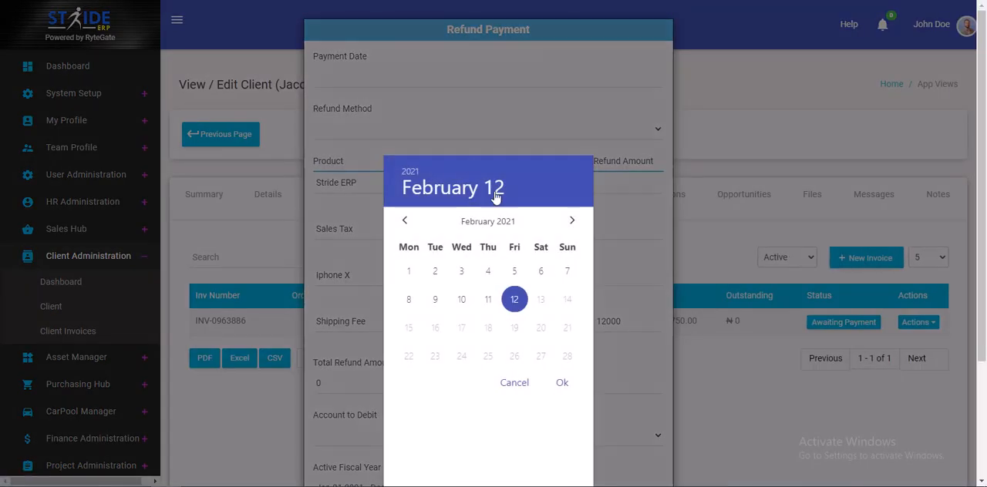
left_click(562, 384)
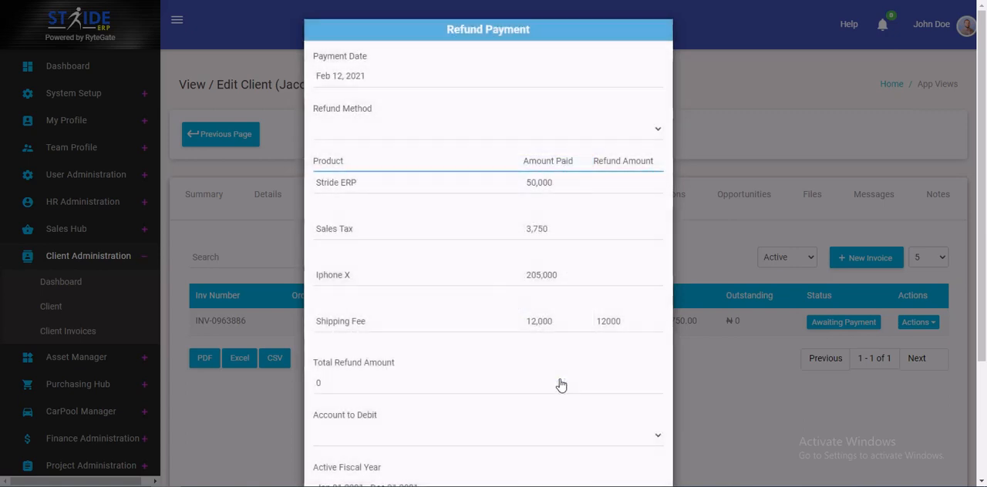
left_click(364, 80)
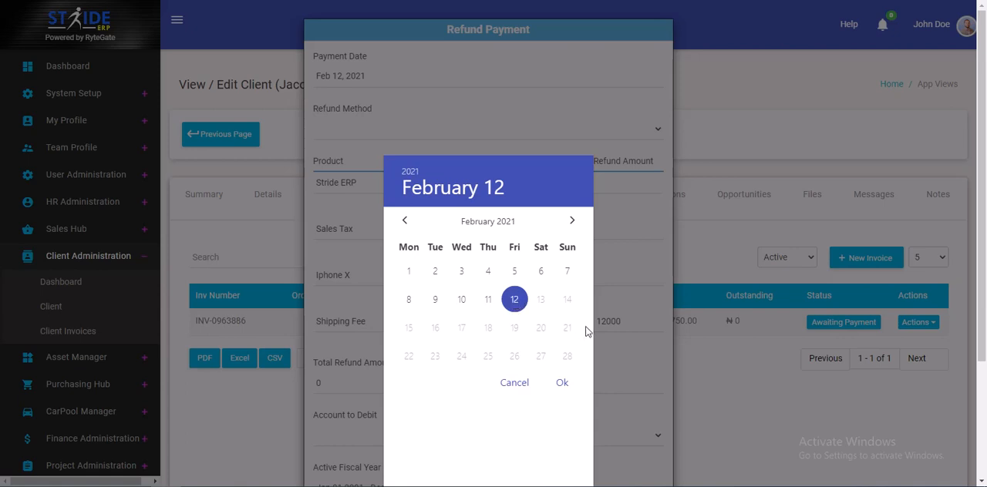
left_click(566, 383)
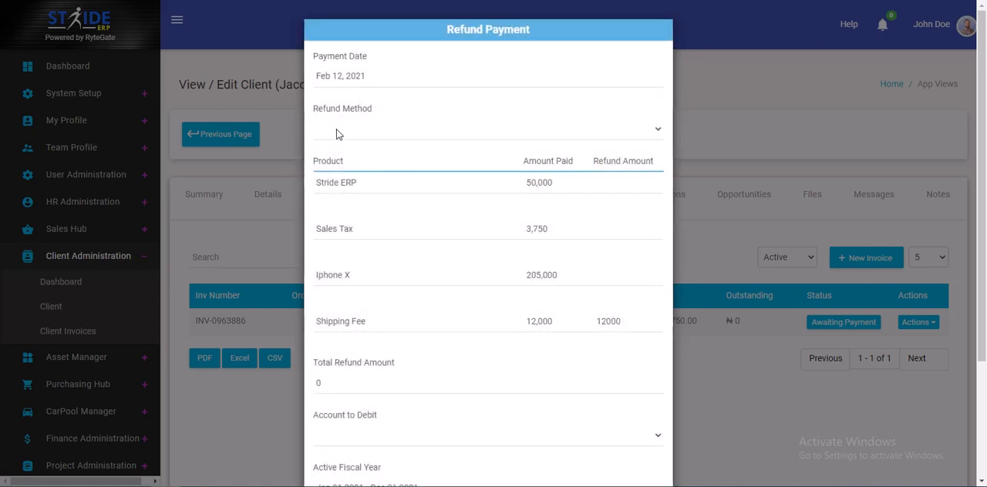
left_click(354, 135)
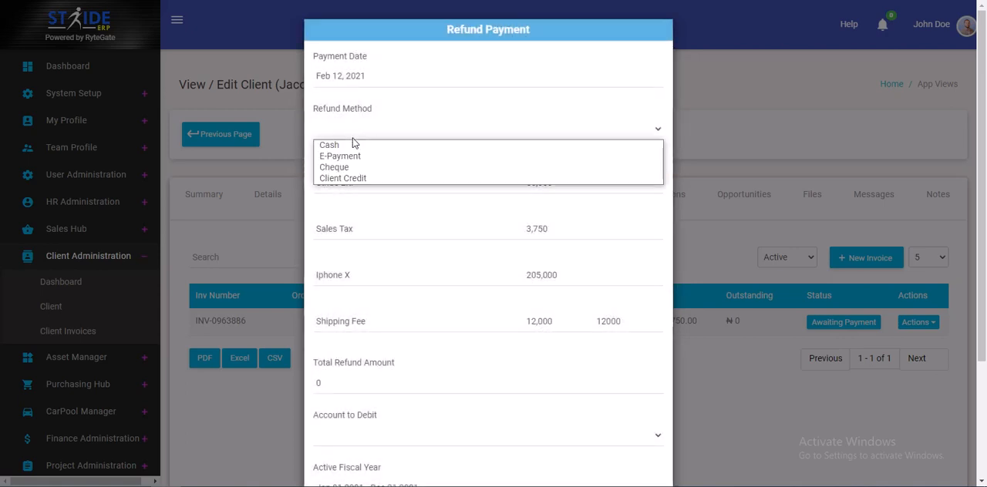
left_click(356, 178)
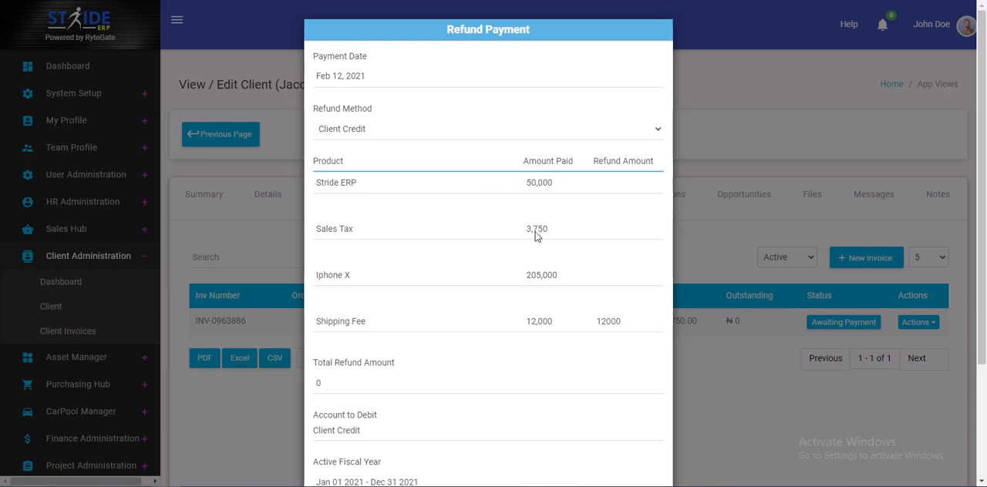
Enter refund amounts of 205,000 for Iphone X and 3,000 for Sales Tax, leaving the Shipping Fee refund empty
left_click(599, 278)
type("205,000")
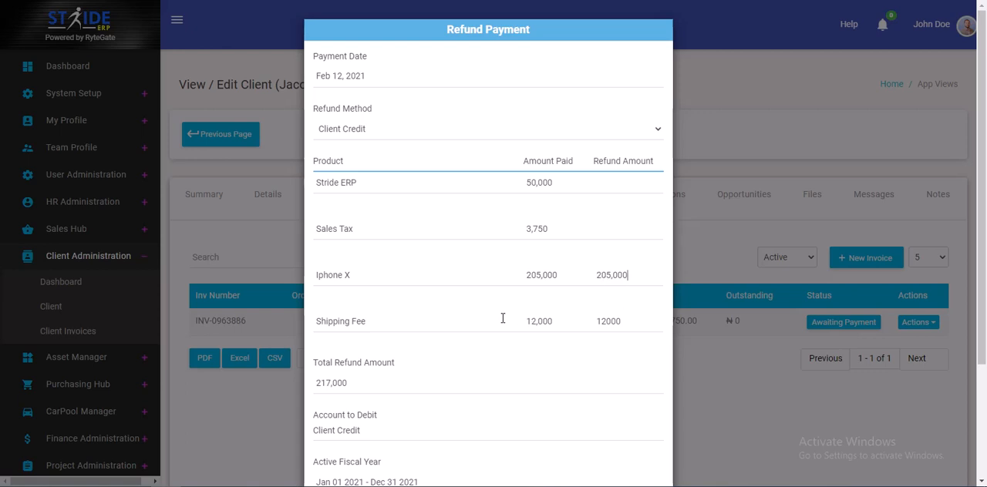
left_click(630, 325)
key("BackSpace")
key("BackSpace")
key("BackSpace")
key("BackSpace")
key("BackSpace")
left_click(599, 232)
type("3000")
Add the note "ok" to the refund and submit it
left_click_drag(986, 149, 985, 237)
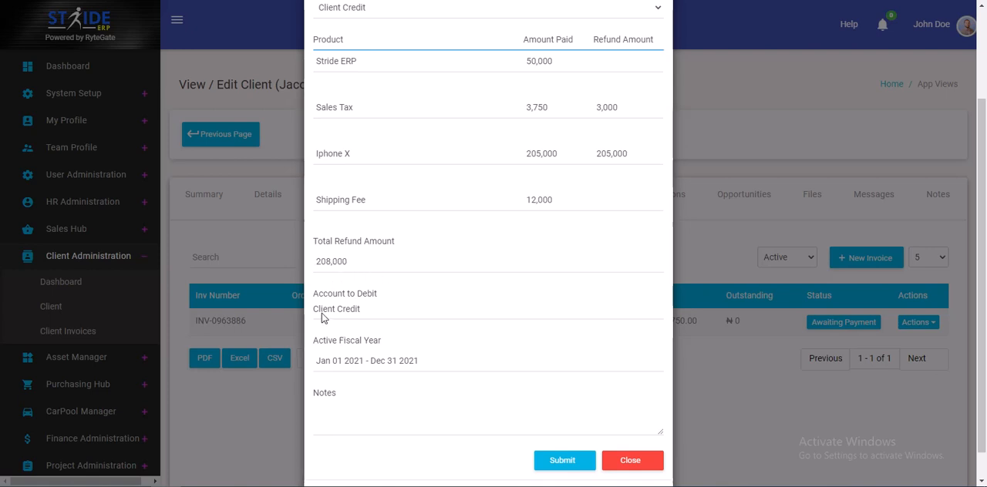
left_click(356, 425)
type("ok")
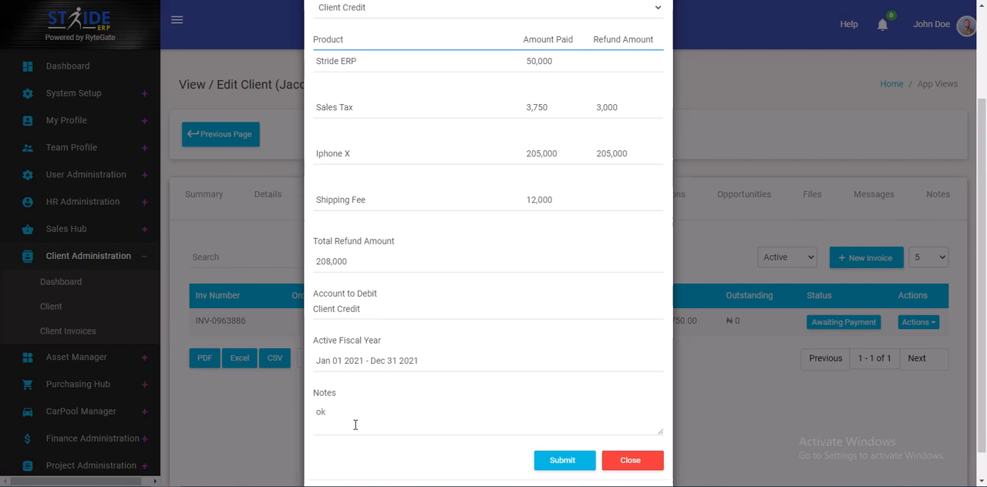
left_click(562, 460)
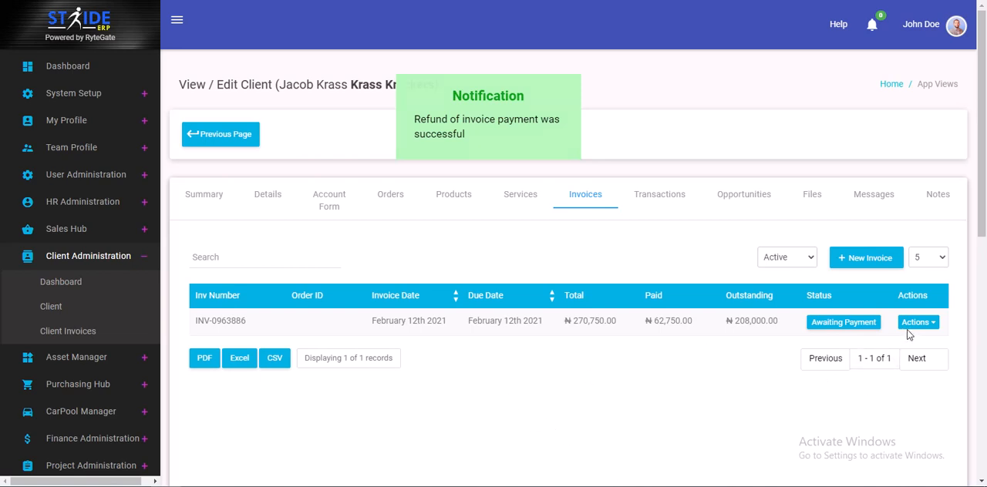
Open the client's pending order of Fri 12 Feb 2021 for management
left_click(399, 196)
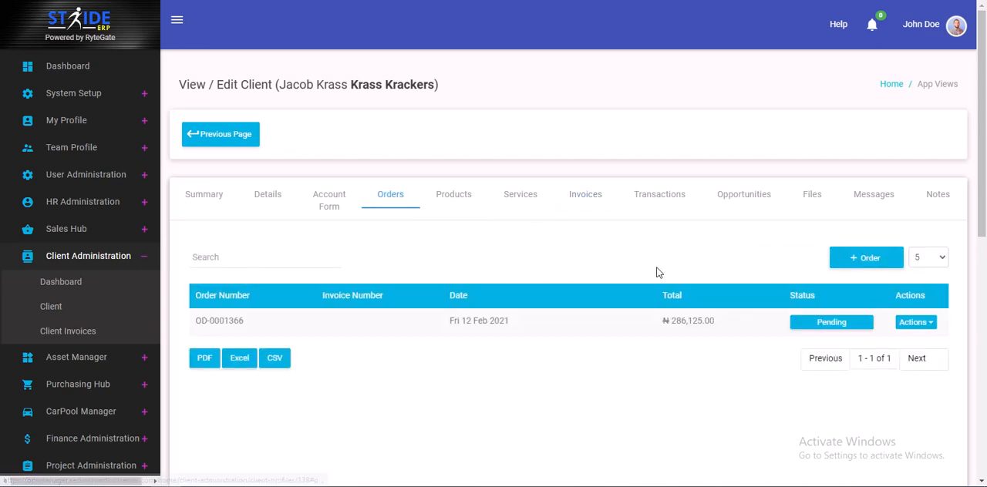
left_click(917, 322)
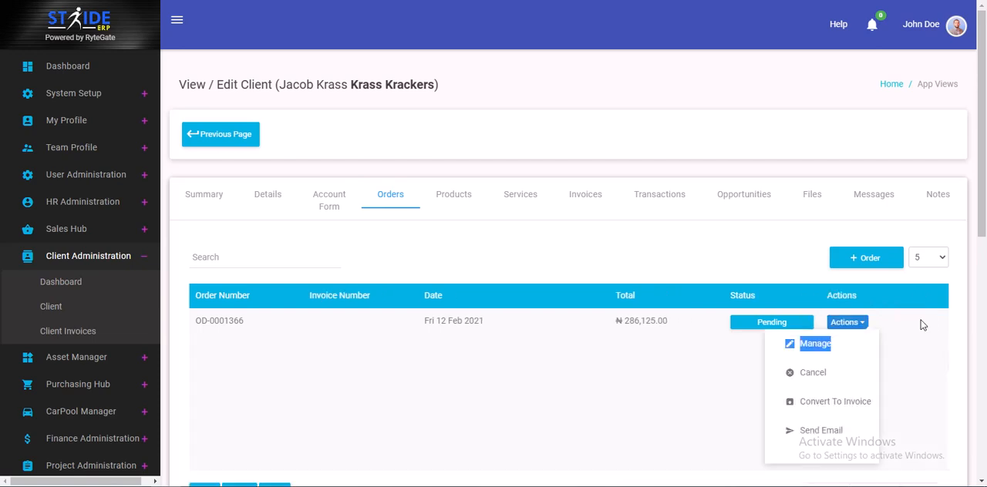
left_click(819, 352)
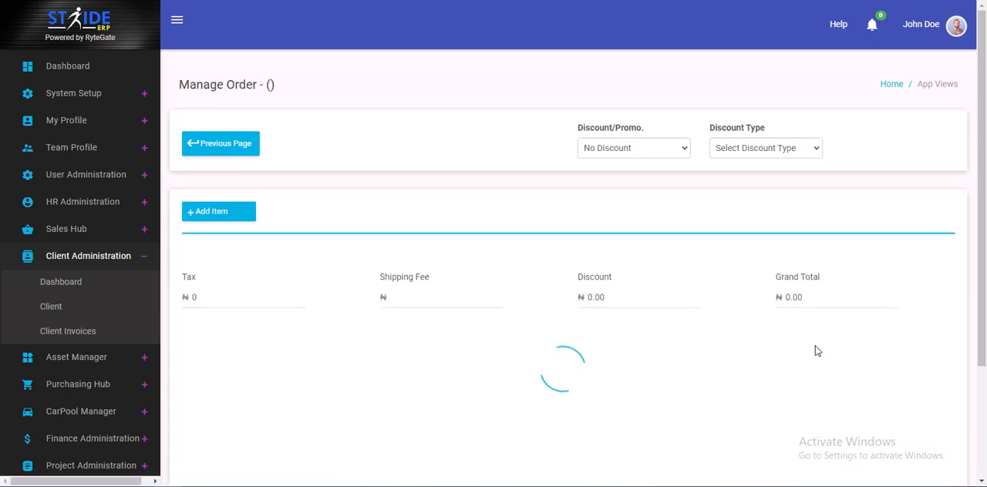
Remove the Iphone X item from the client's pending order and submit the updated order
scroll(549, 315, "down", 1)
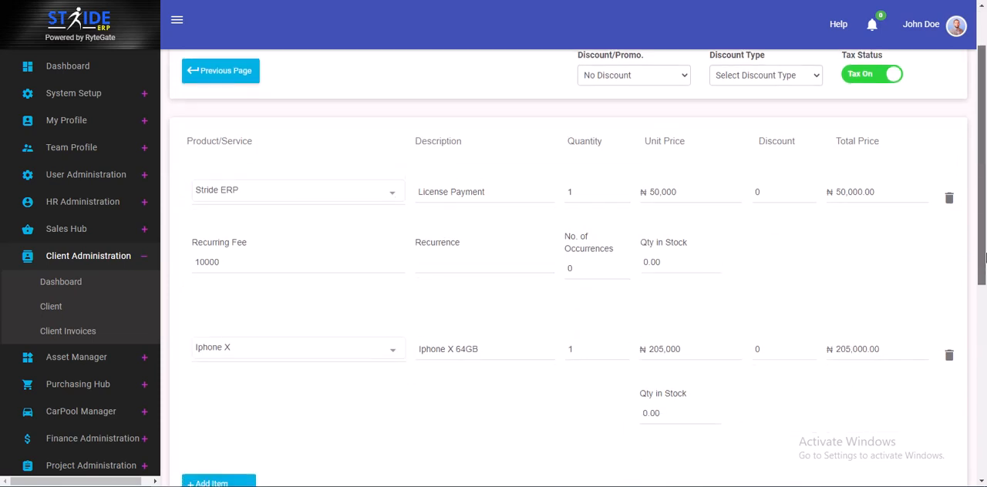
left_click(948, 350)
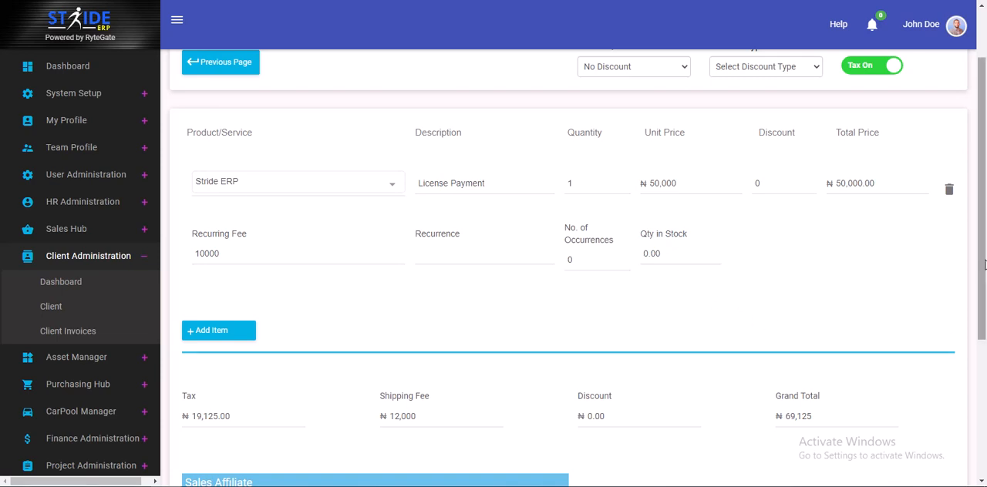
left_click_drag(984, 264, 984, 388)
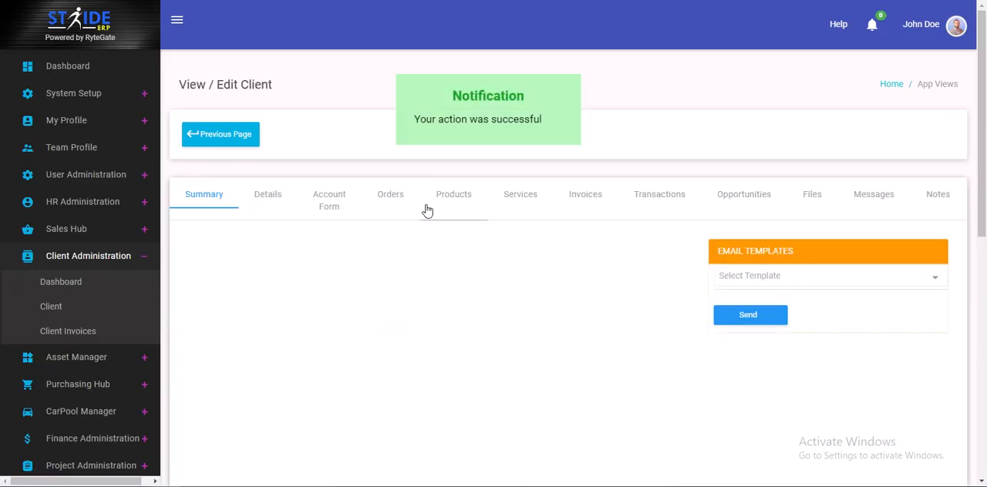
Edit the items of the client's February 12th 2021 invoice, removing Iphone X, and submit the change
left_click(589, 202)
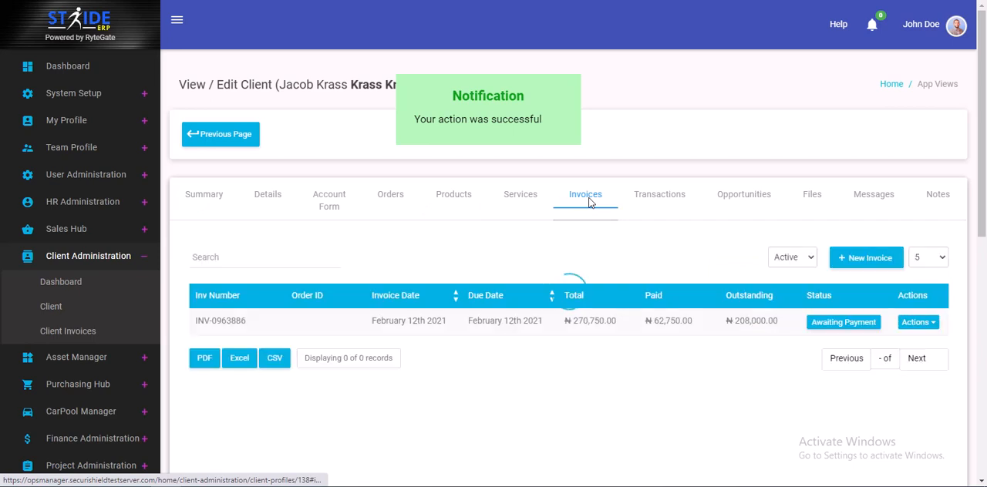
left_click(916, 323)
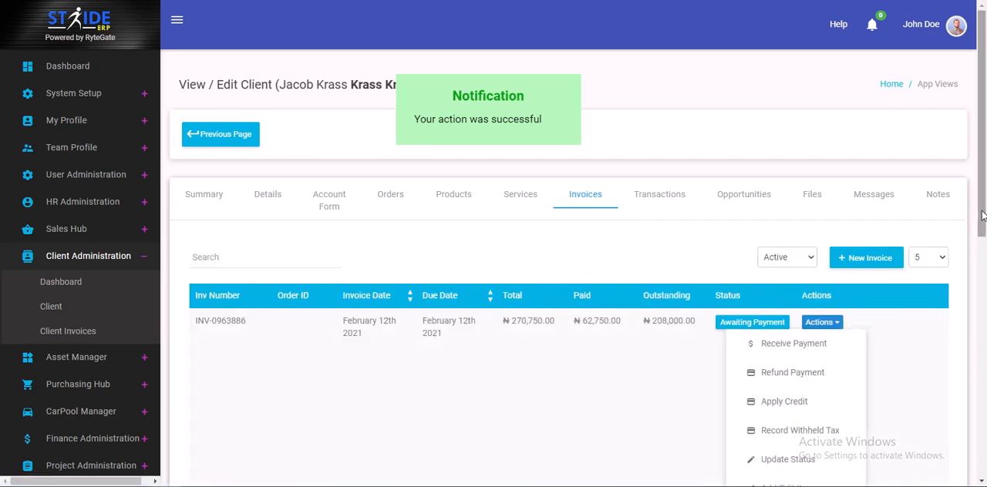
left_click_drag(982, 219, 981, 273)
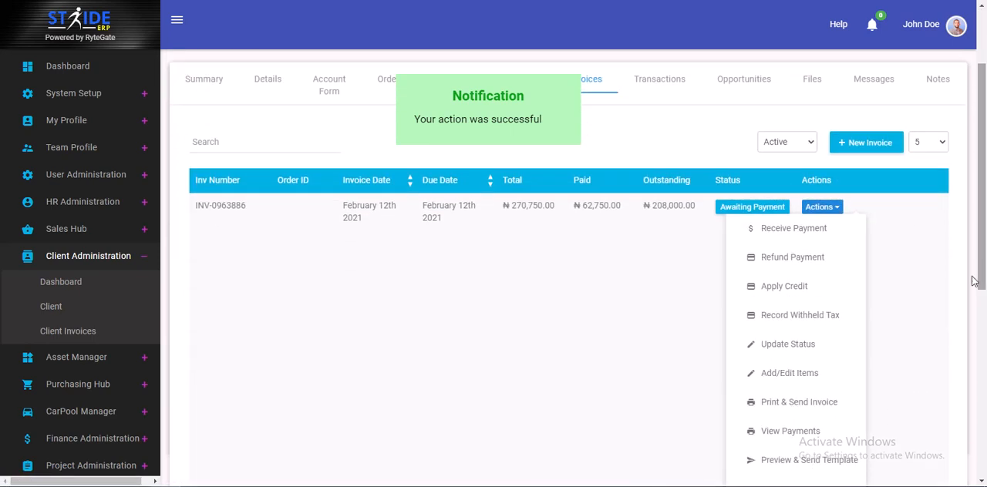
left_click(773, 375)
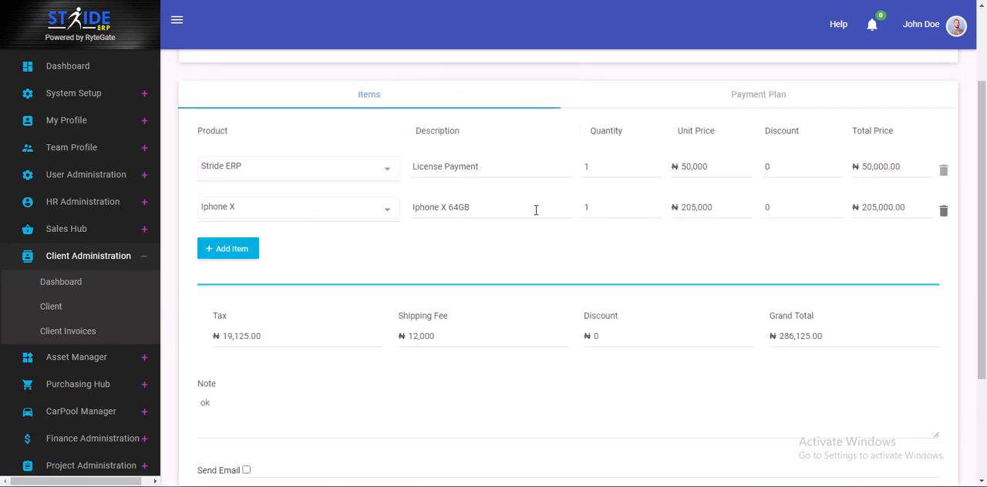
left_click(943, 211)
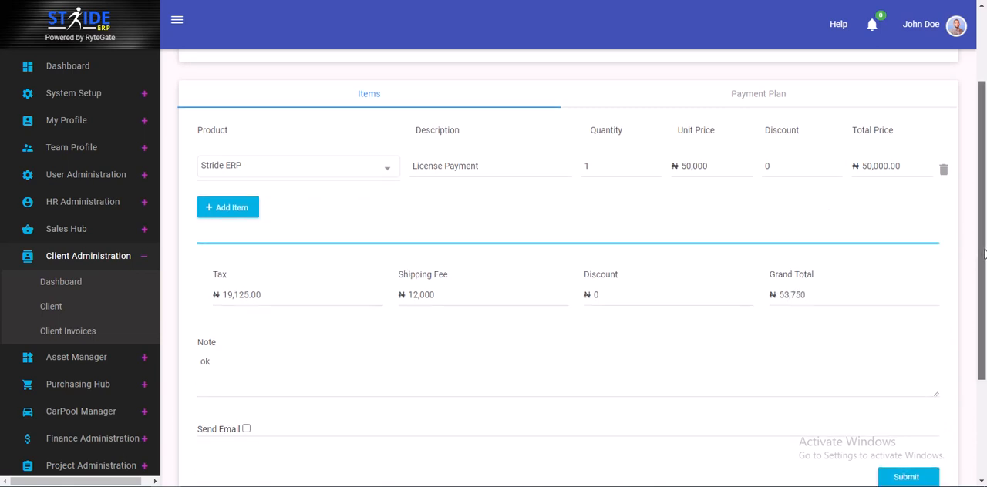
scroll(950, 259, "down", 2)
left_click(899, 328)
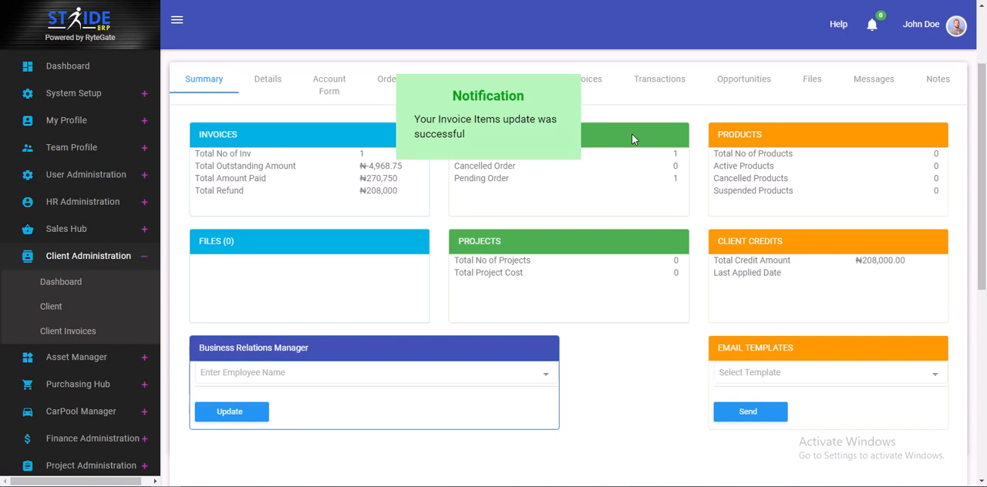
Open the print and send view of the client's edited invoice to review it
left_click(586, 87)
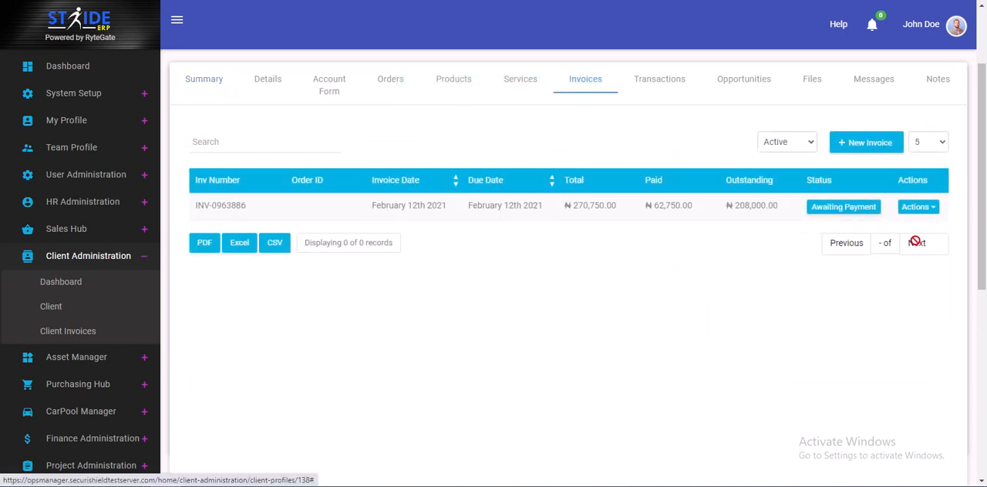
left_click(903, 209)
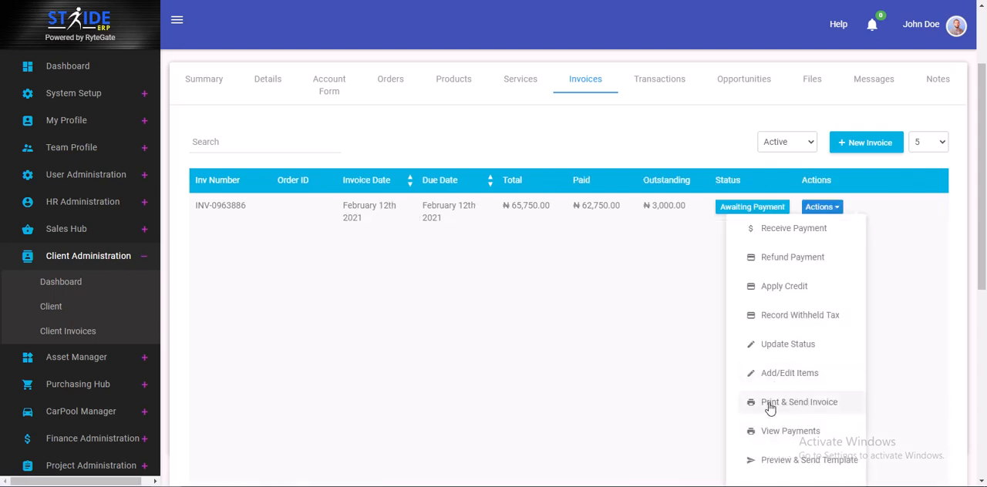
left_click(822, 403)
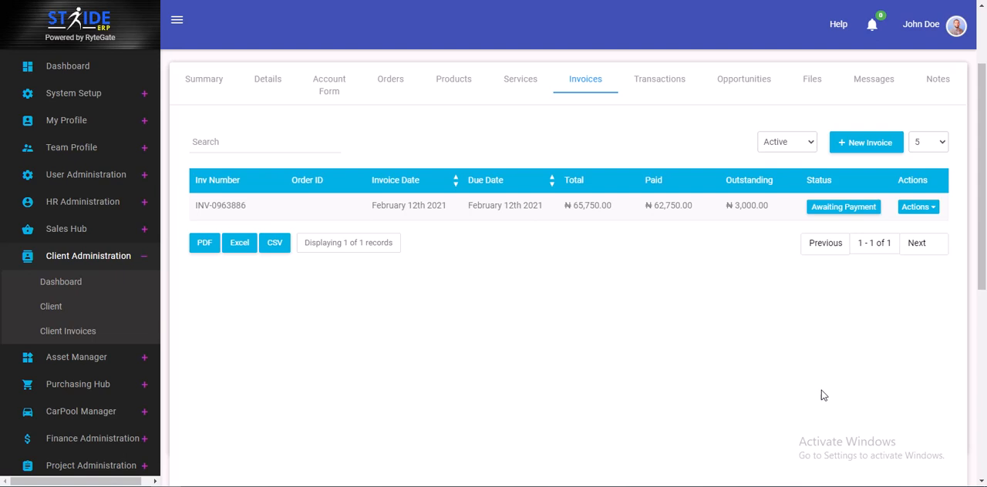
left_click(915, 208)
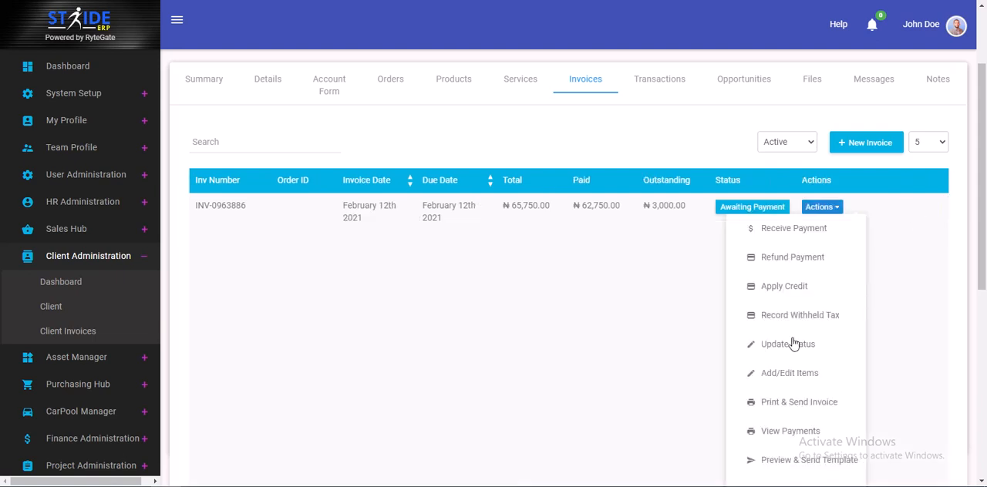
left_click(786, 403)
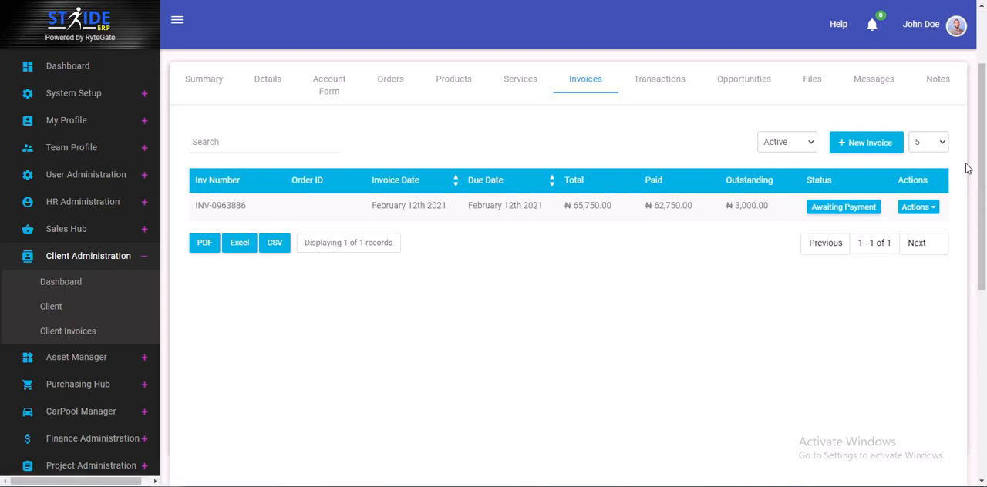
scroll(977, 161, "up", 1)
scroll(978, 161, "up", 1)
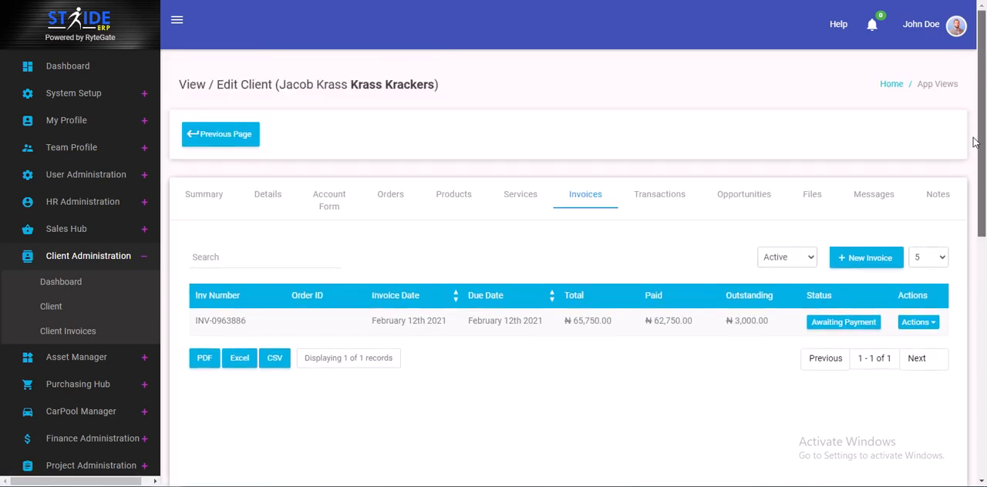
scroll(977, 147, "down", 3)
scroll(975, 131, "up", 2)
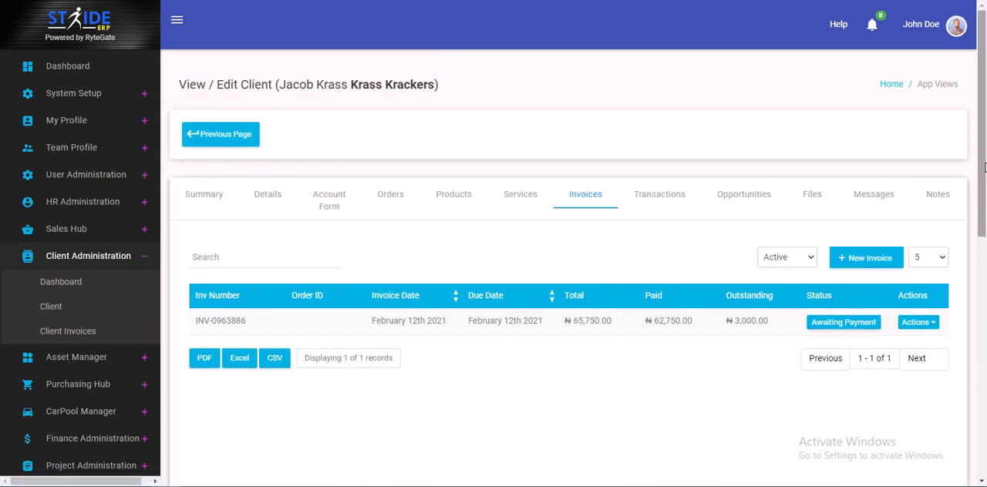
scroll(979, 168, "down", 3)
scroll(974, 164, "up", 3)
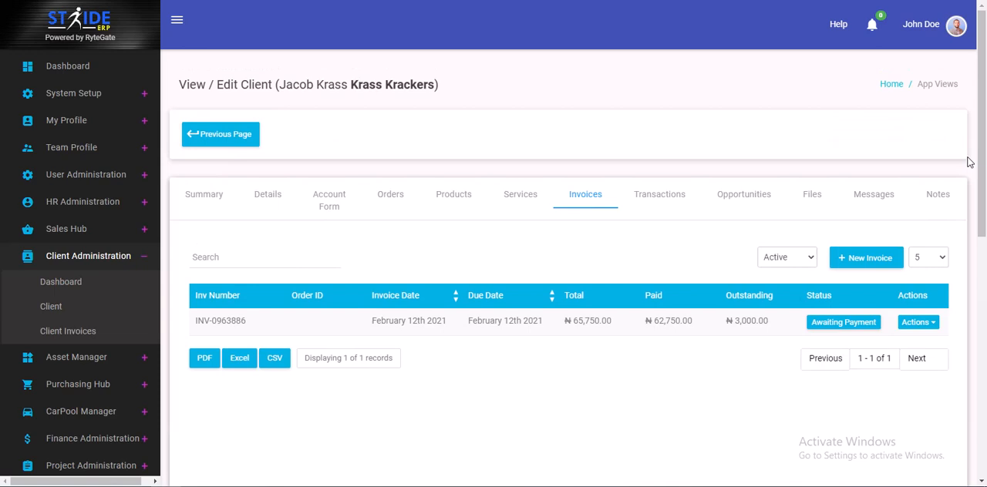
left_click(919, 324)
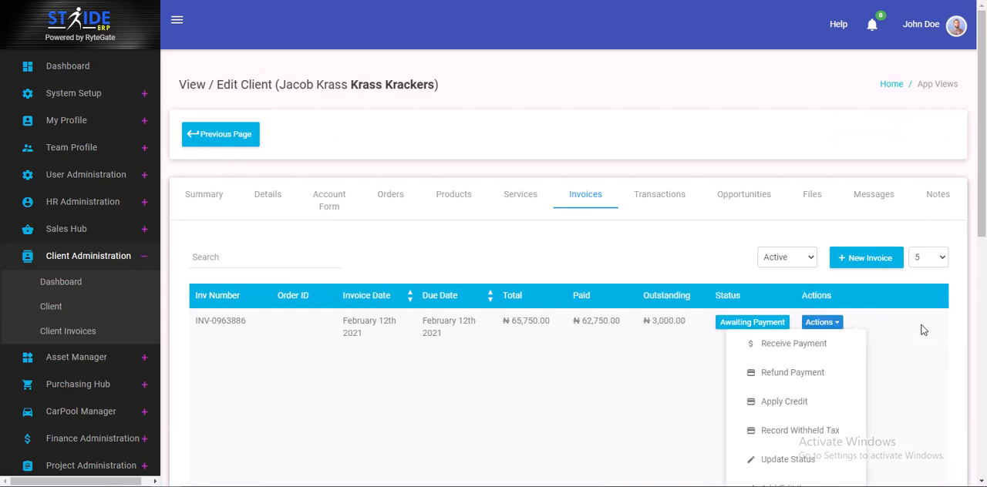
left_click(890, 410)
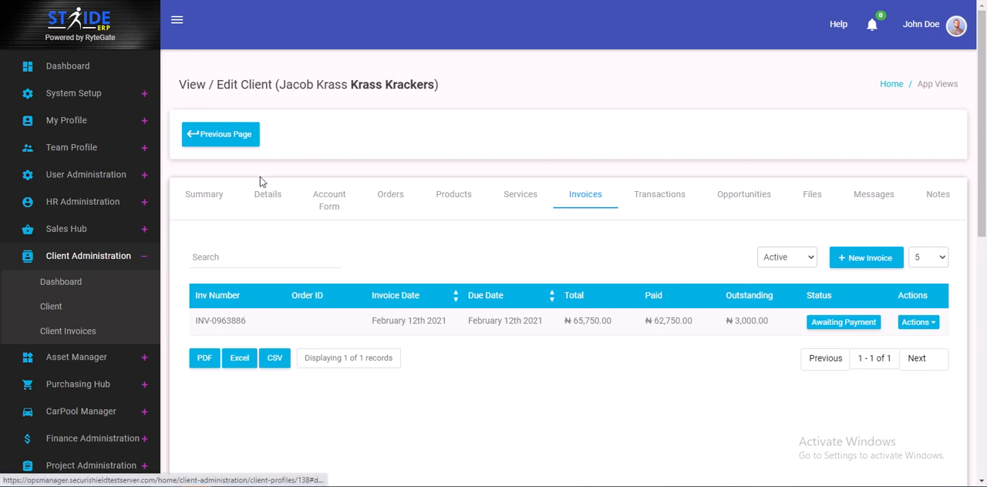
Review the client's account summary and open the Client Credits transaction list
left_click(196, 208)
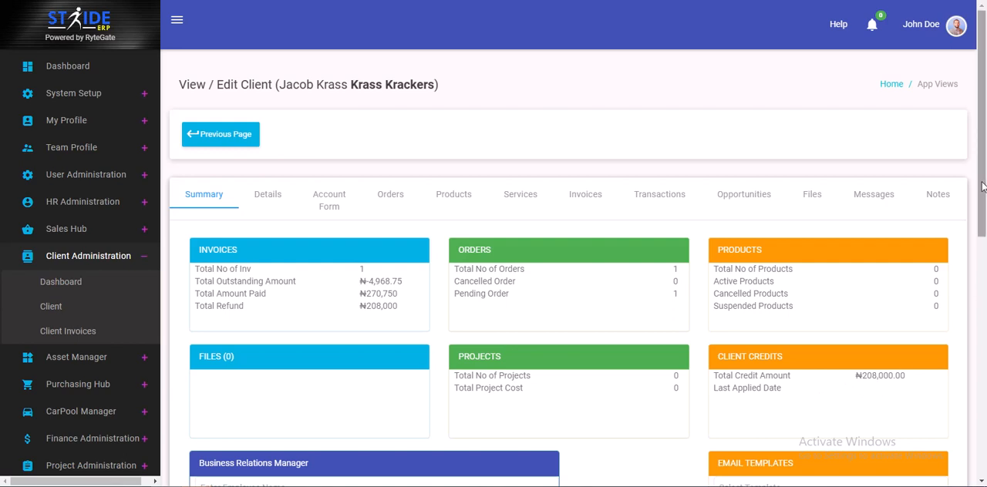
left_click_drag(984, 187, 984, 98)
left_click_drag(982, 68, 984, 49)
mouse_move(984, 53)
left_mouse_down()
mouse_move(983, 84)
mouse_move(984, 52)
left_mouse_up()
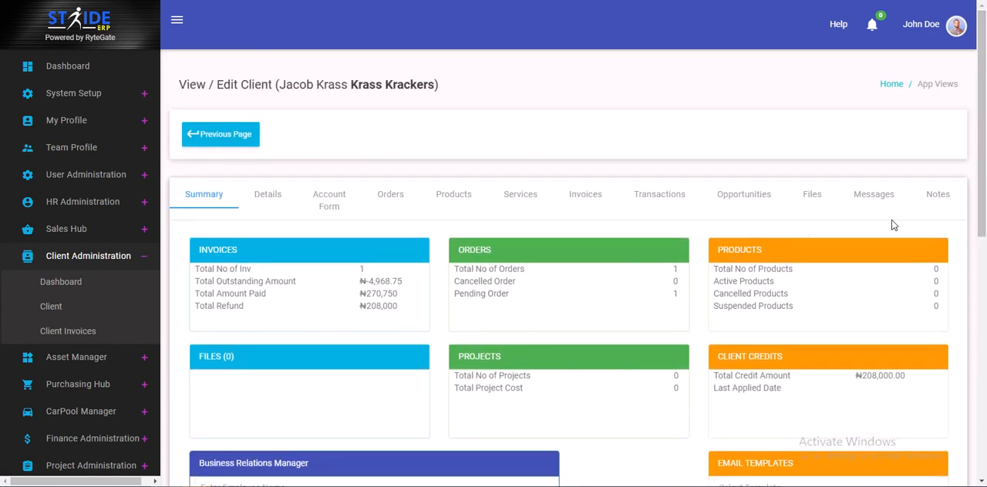
left_click_drag(191, 196, 216, 196)
left_click(874, 383)
left_click(874, 382)
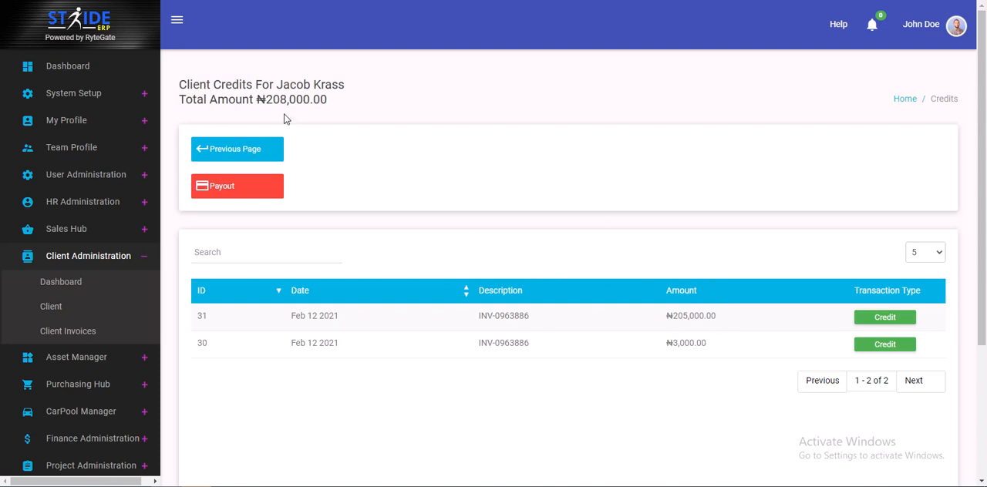
Return to the client's profile and start a new order from the client's orders
left_click(248, 151)
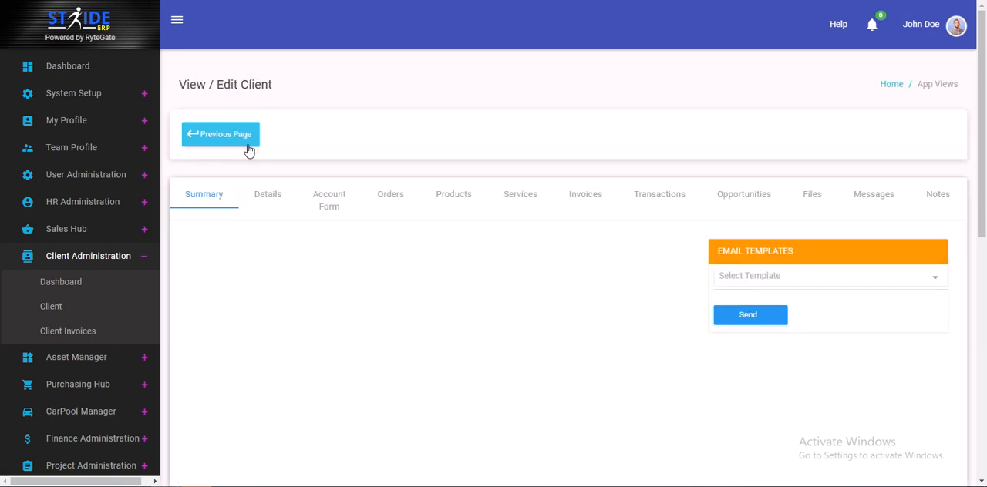
left_click(399, 195)
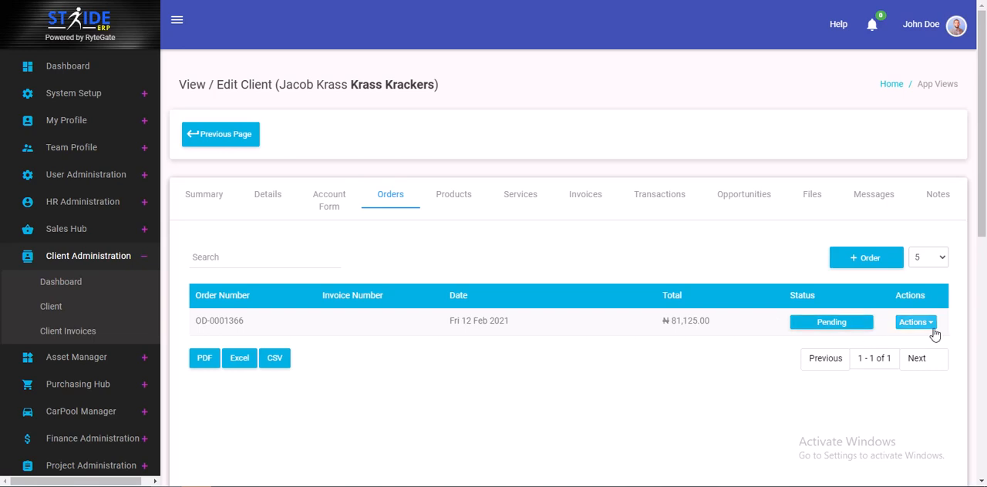
left_click(864, 260)
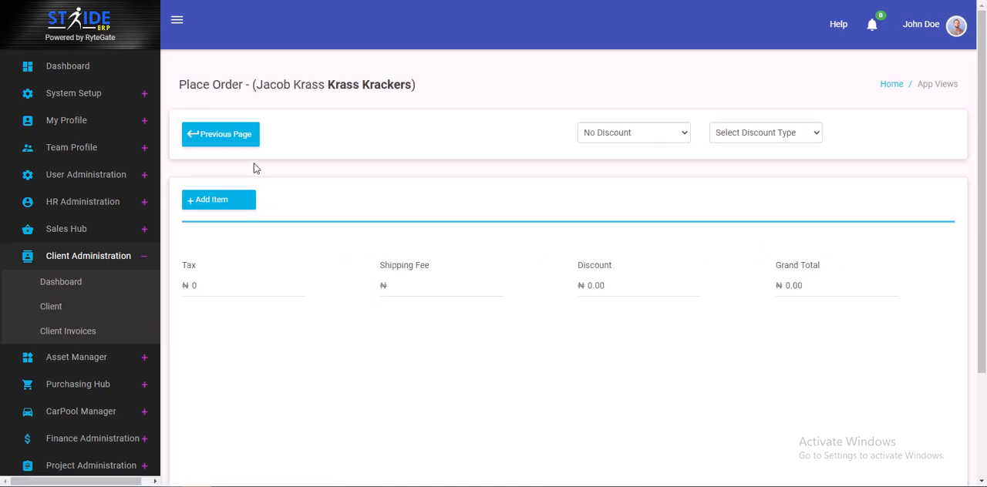
Add Daily Mack Truck Rental to the new order with a quantity of 7
left_click(227, 198)
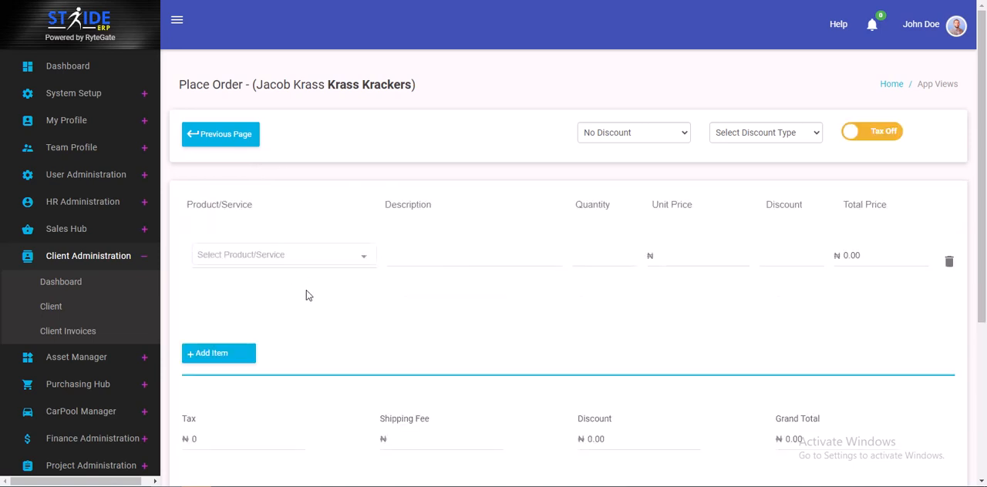
left_click(285, 255)
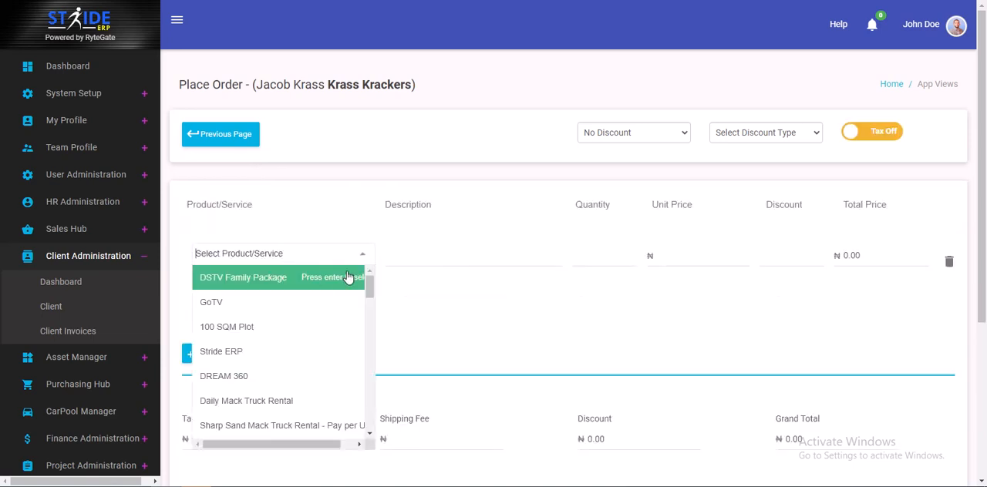
left_click(279, 408)
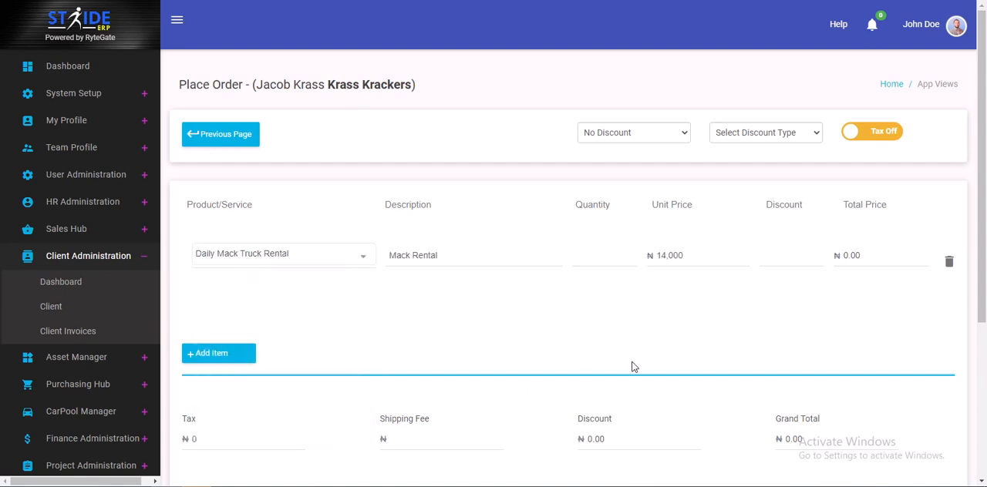
left_click(595, 256)
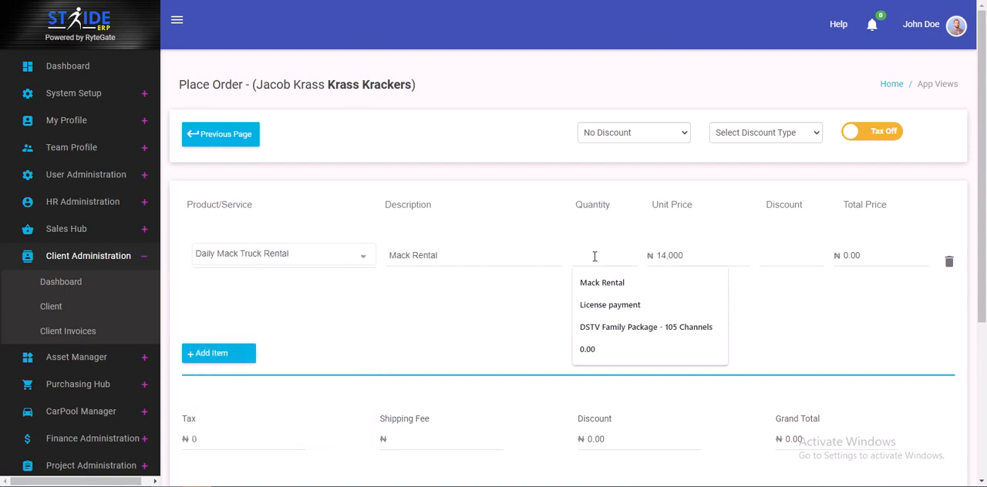
type("7")
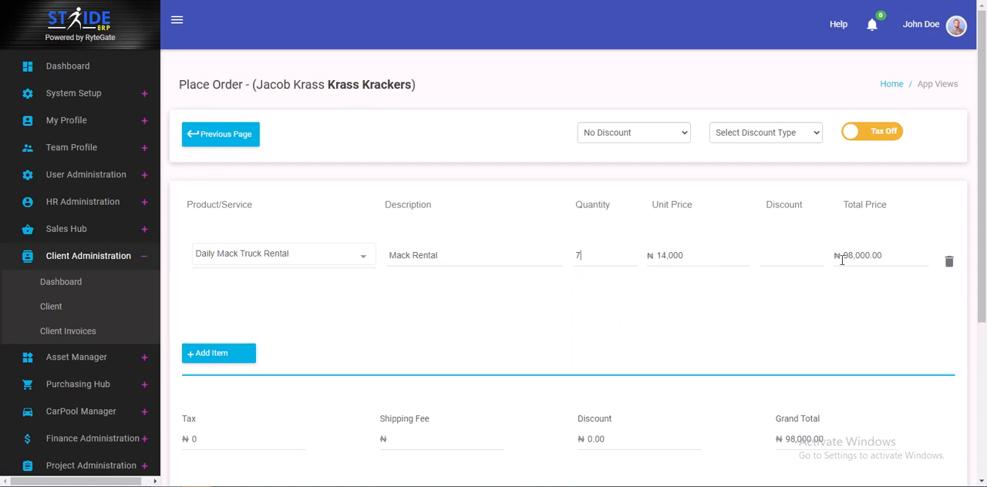
Turn tax on for the new order and set the shipping fee to 3,000
left_click(887, 131)
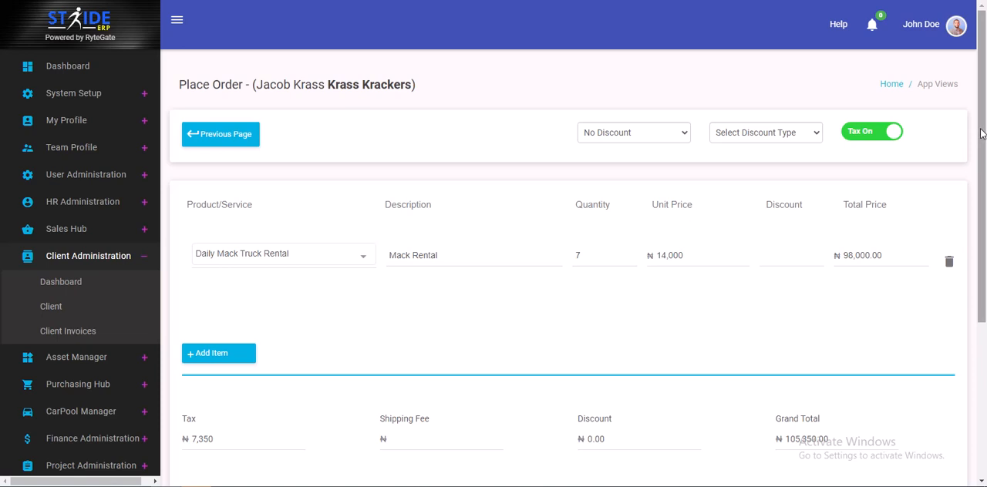
left_click_drag(981, 134, 963, 229)
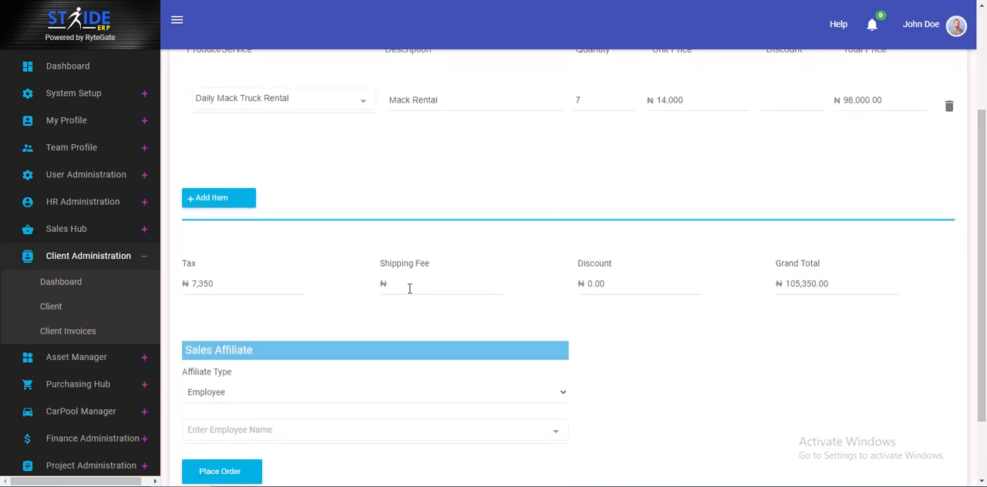
left_click(409, 289)
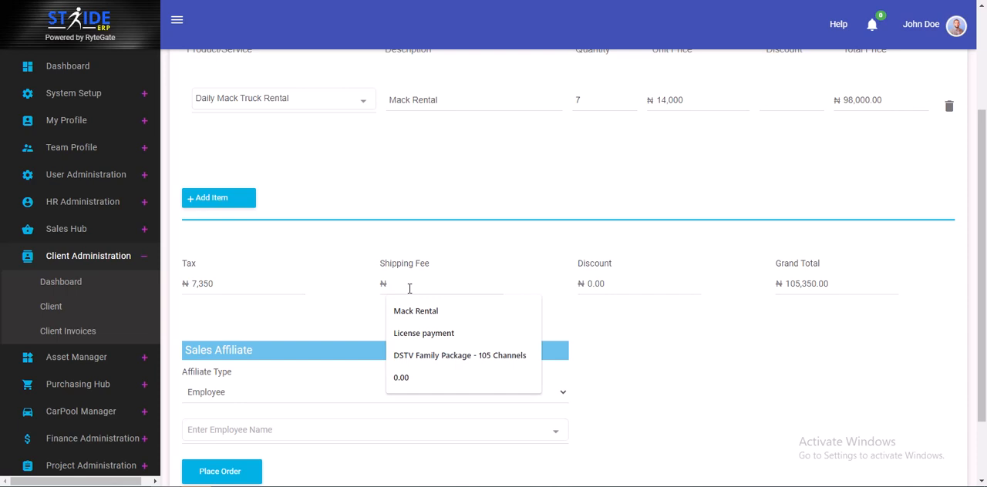
type("3")
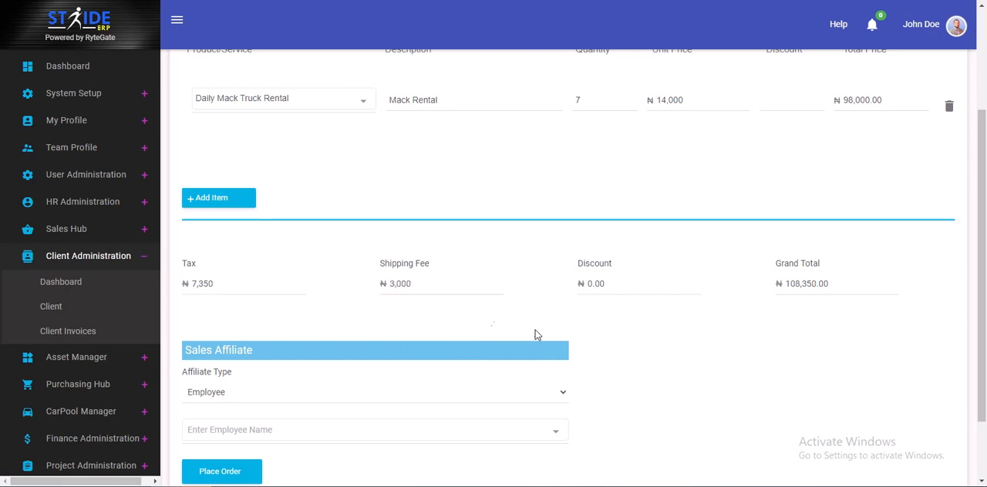
left_click_drag(982, 218, 985, 253)
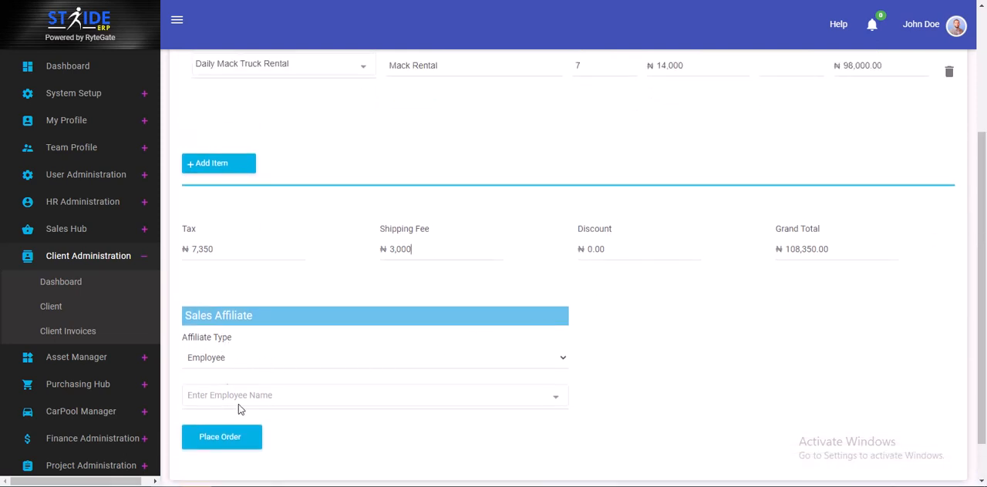
Search the employee list by the name's first letter and choose the order's sales affiliate
left_click(279, 393)
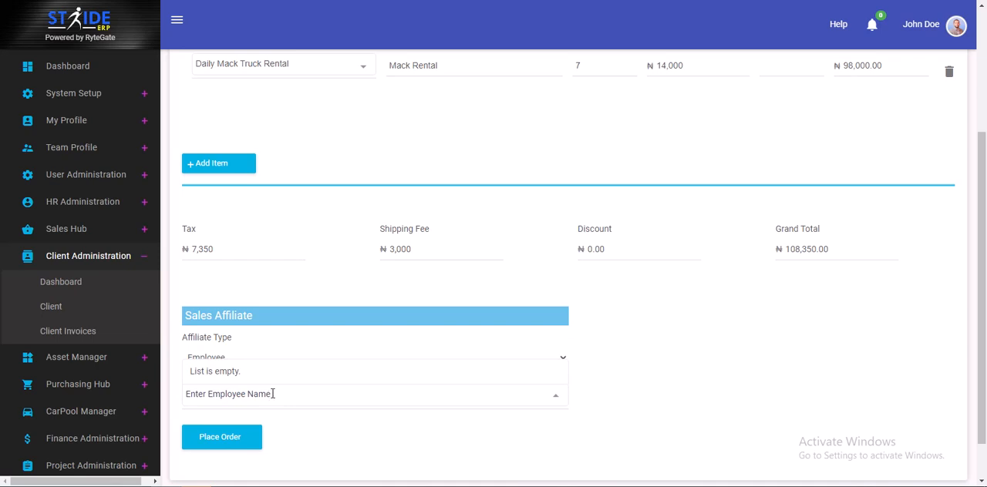
type("K")
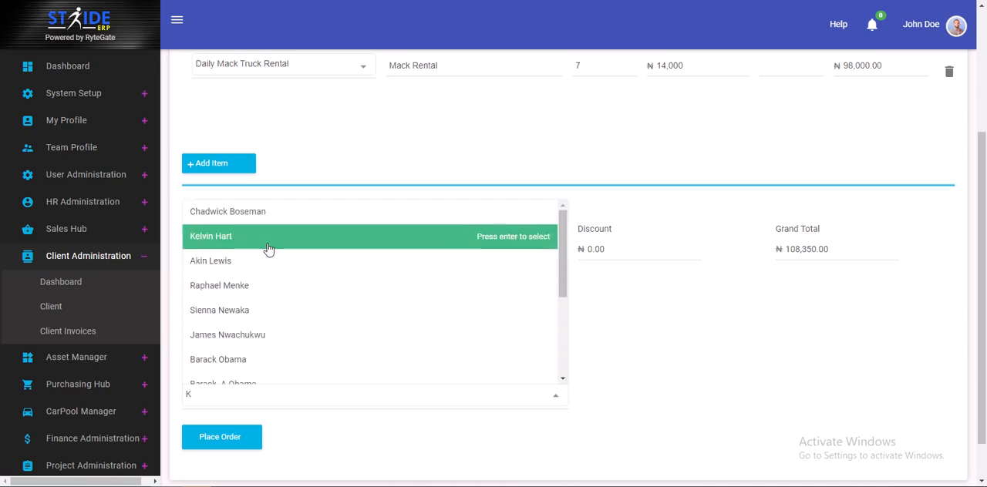
left_click(268, 244)
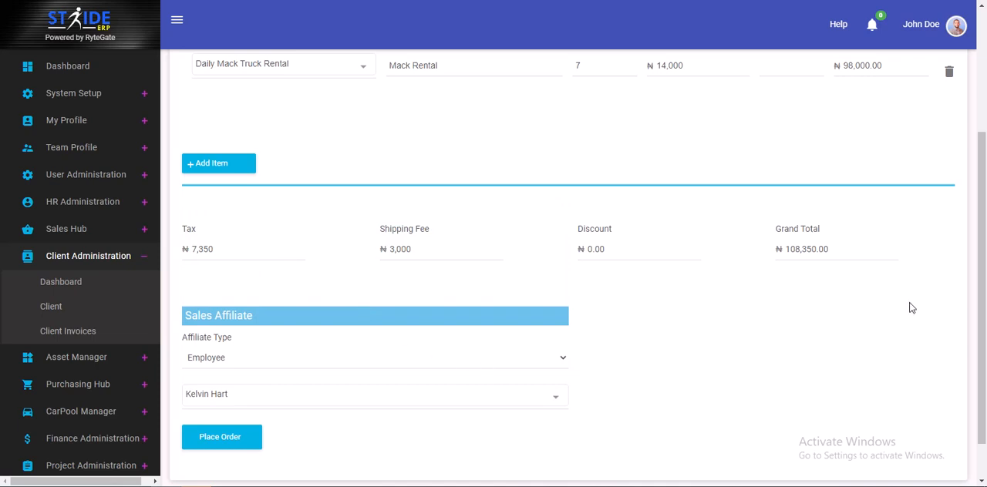
Review the order's details, the available affiliate types and the employee list, keeping the chosen employee as sales affiliate
left_click_drag(984, 316, 973, 191)
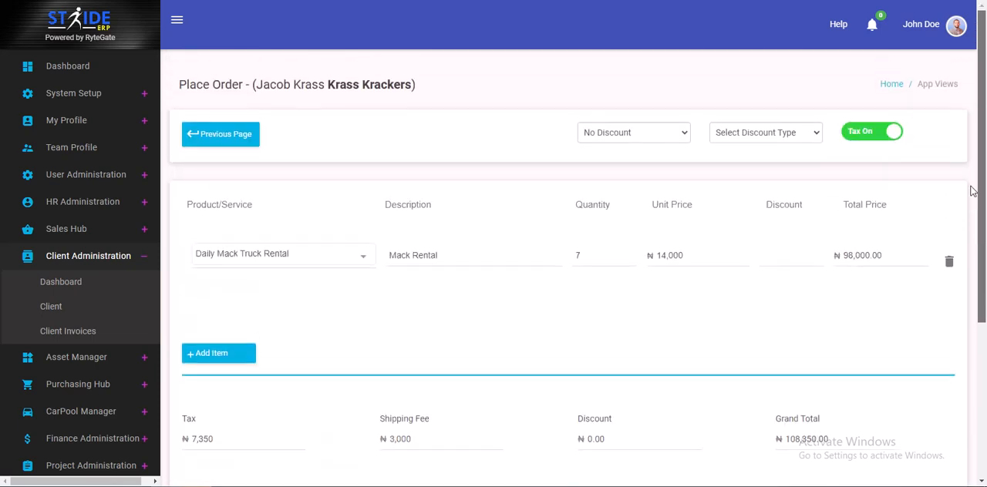
scroll(973, 185, "down", 3)
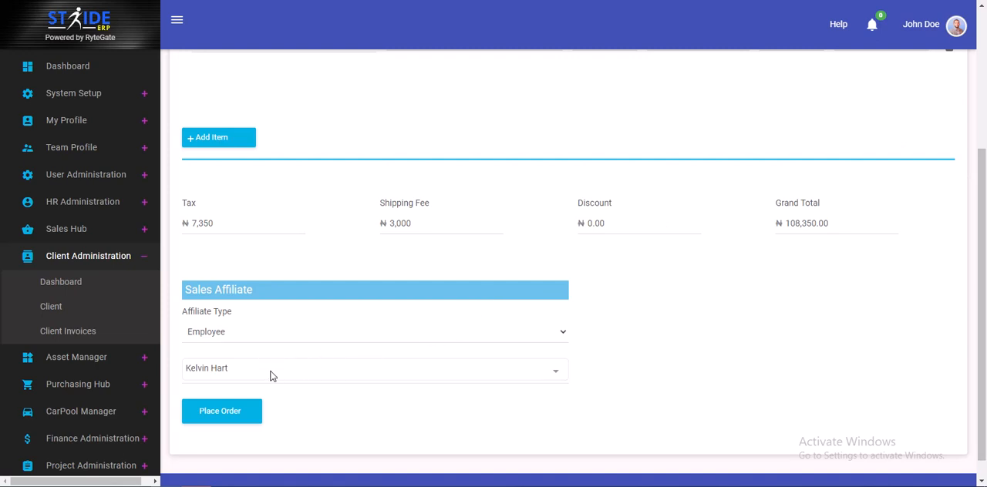
left_click(266, 333)
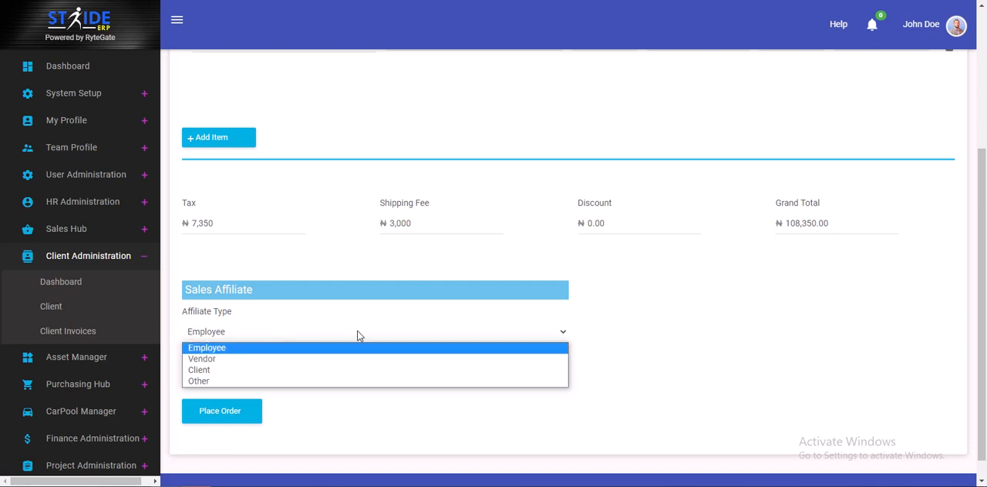
left_click(671, 306)
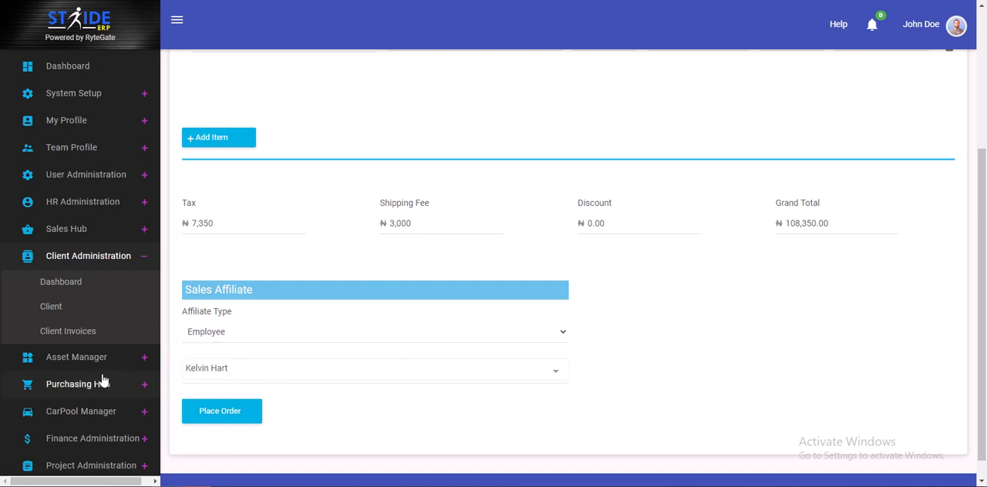
left_click(287, 372)
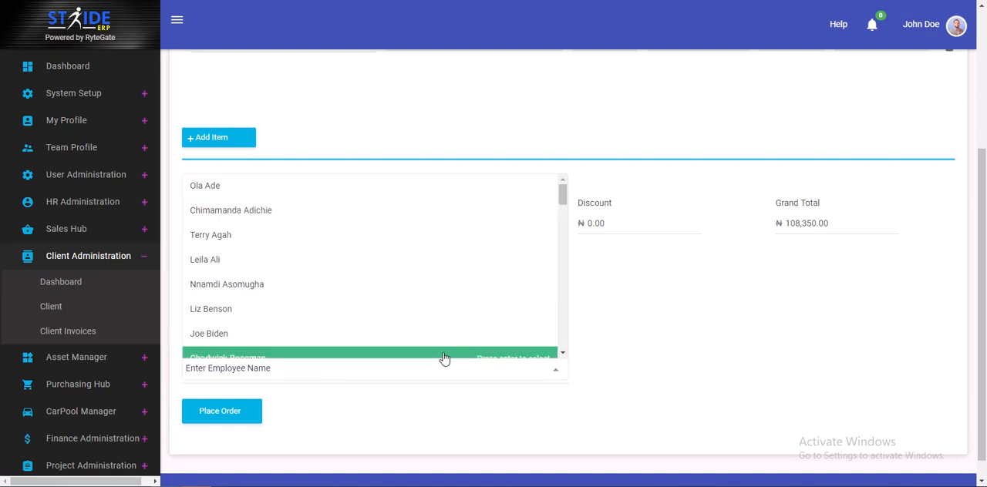
scroll(444, 358, "down", 2)
left_click(357, 211)
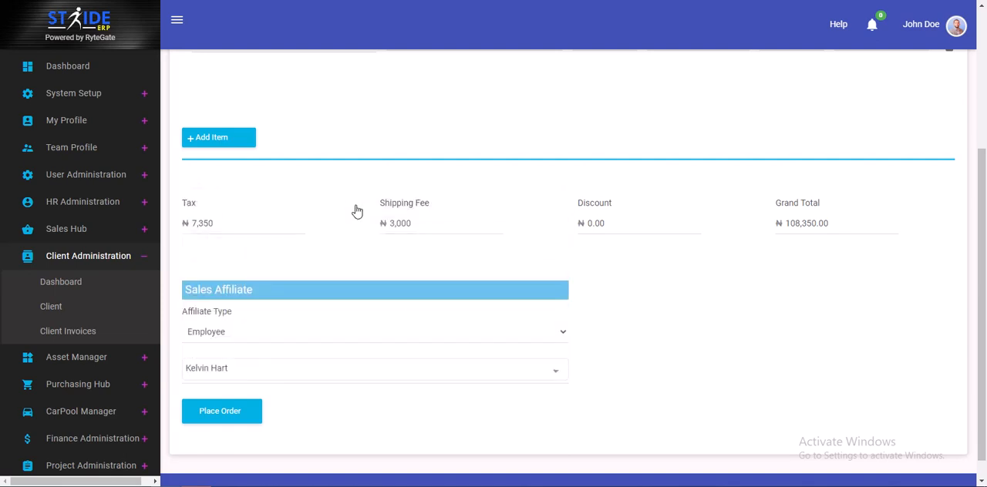
Check the order's item, tax and shipping details and place the order
left_click_drag(979, 295, 979, 117)
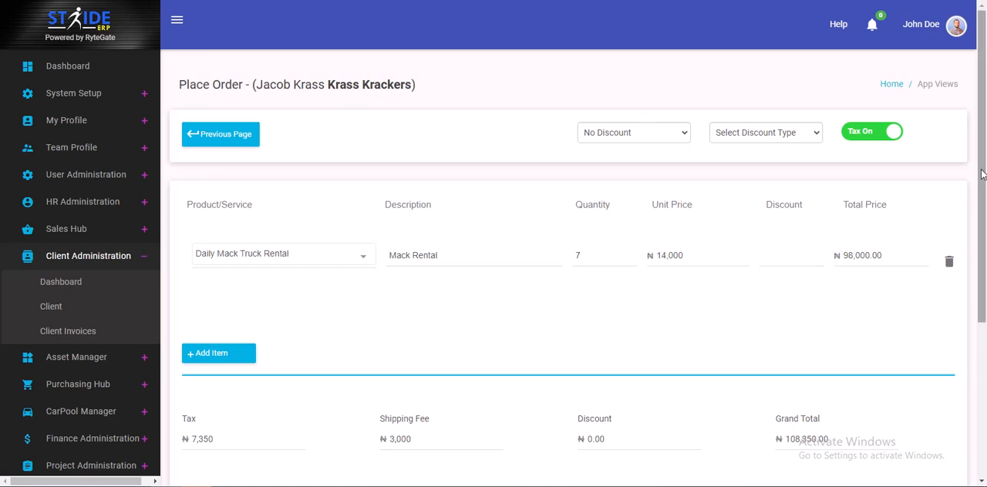
left_click_drag(981, 174, 985, 321)
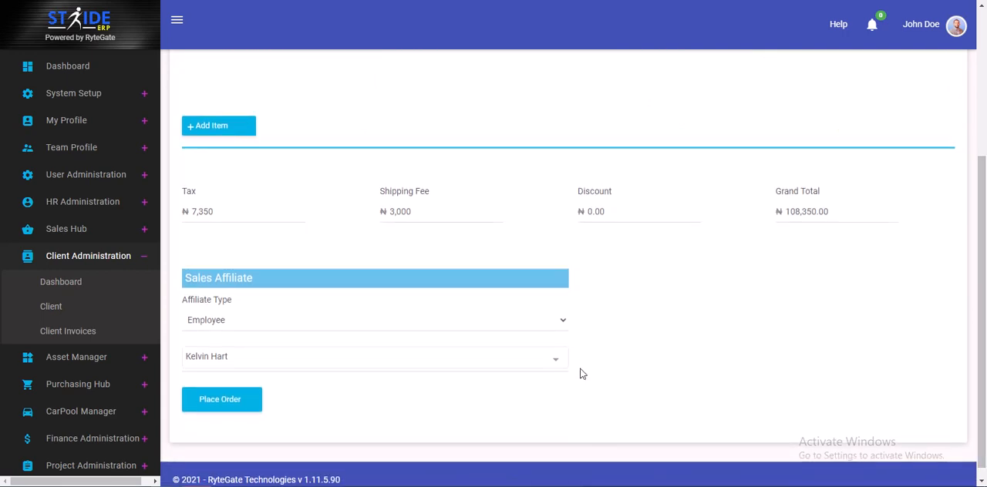
left_click(219, 400)
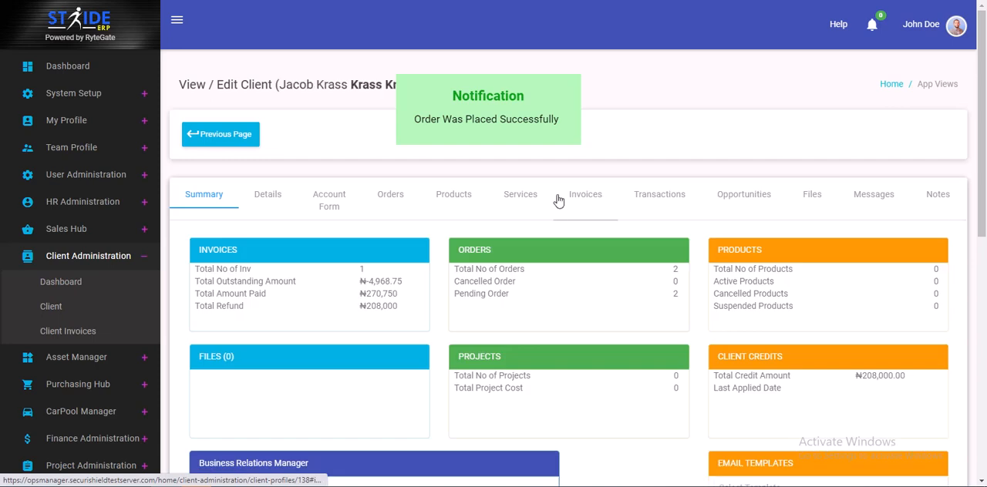
Check the client's orders and invoices, and open the newly placed order to review its contents
left_click(387, 194)
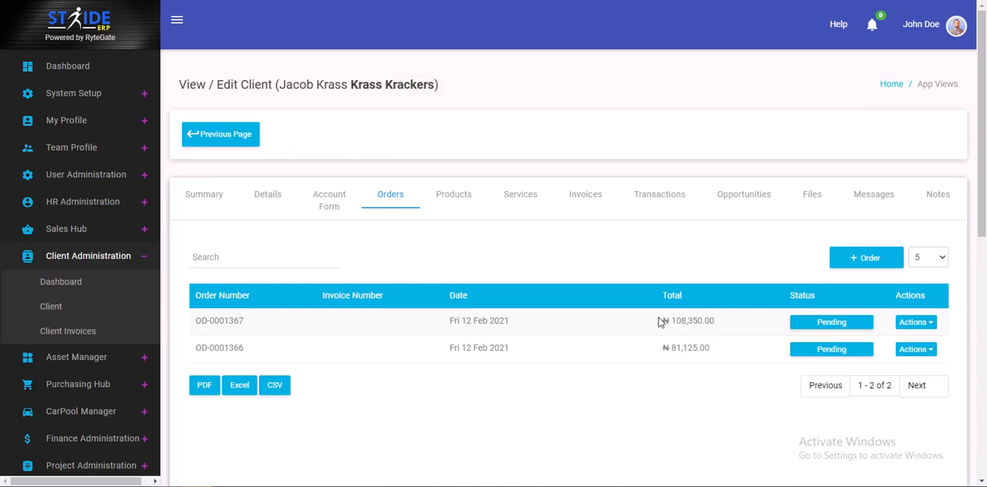
left_click(599, 196)
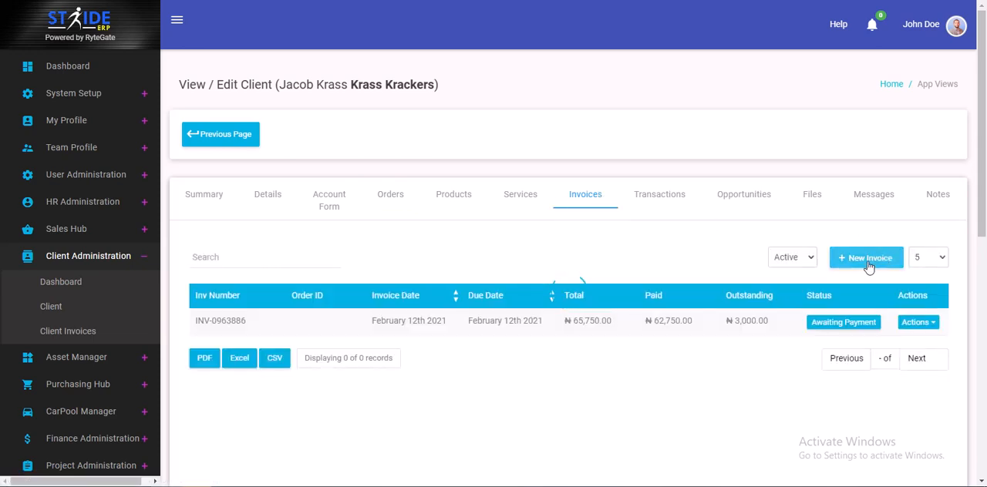
left_click(381, 201)
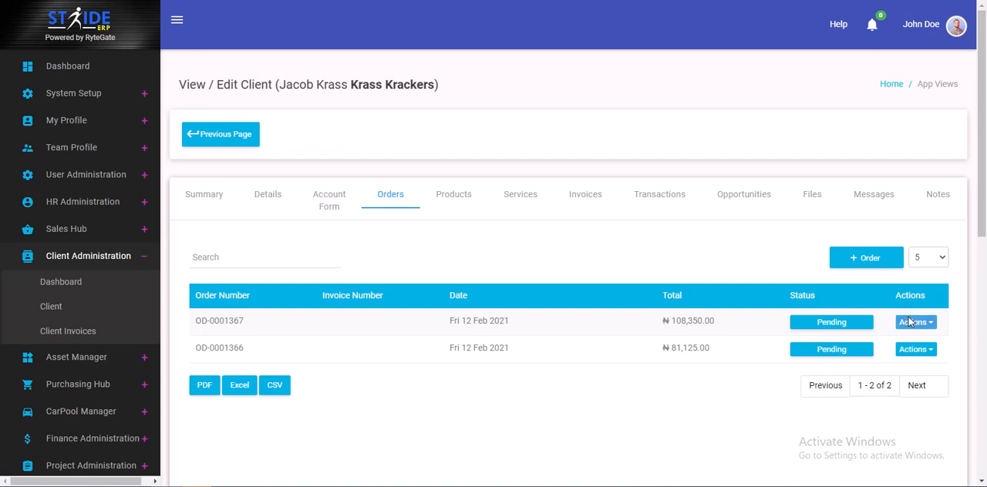
left_click(910, 322)
left_click(810, 346)
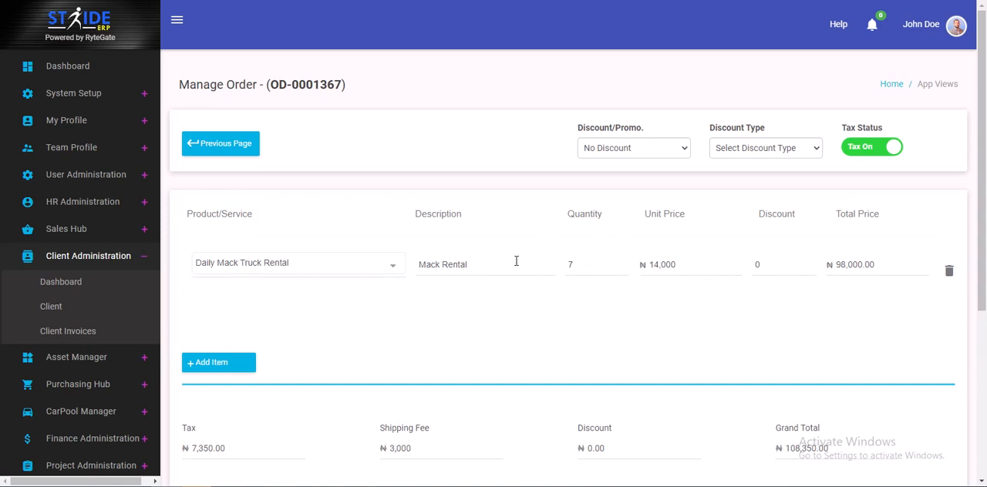
left_click(236, 149)
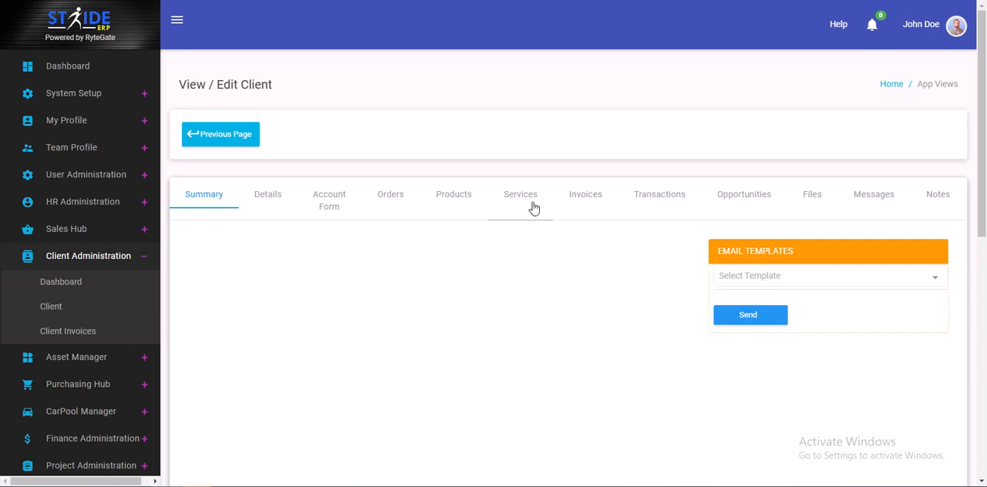
Create a new invoice for the client with both the date and the due date set to Feb 12, 2021
left_click(586, 203)
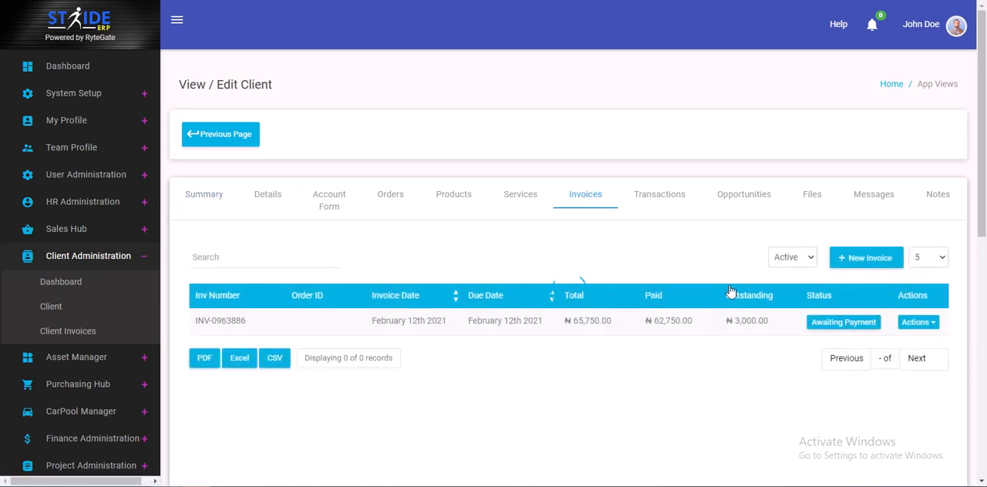
left_click(863, 259)
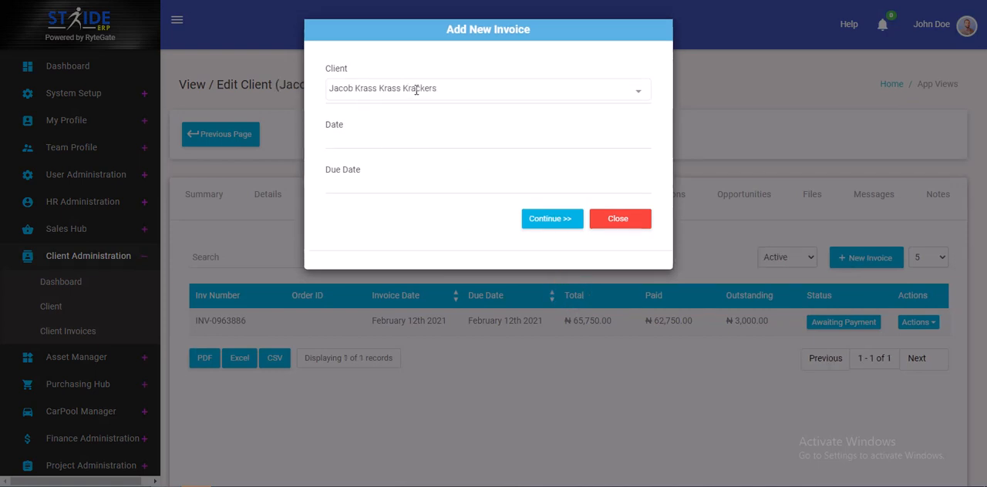
left_click(343, 142)
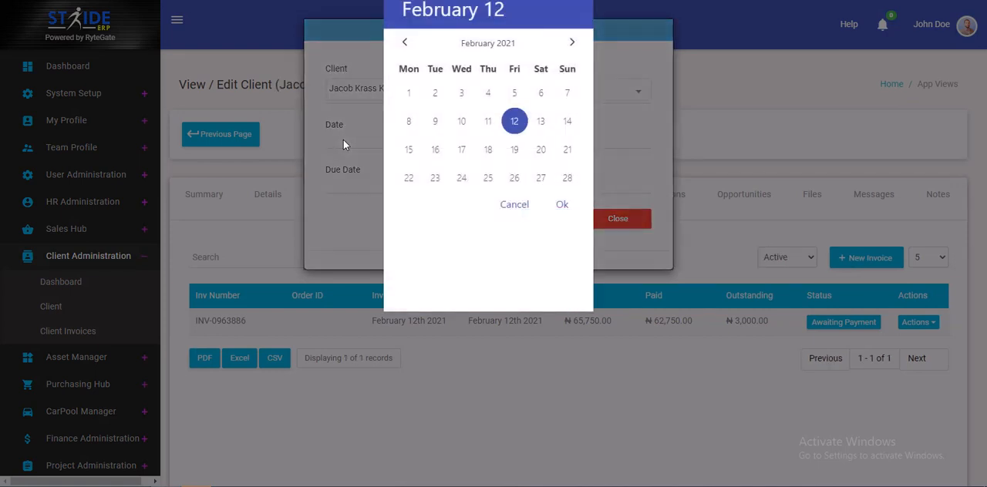
left_click(563, 205)
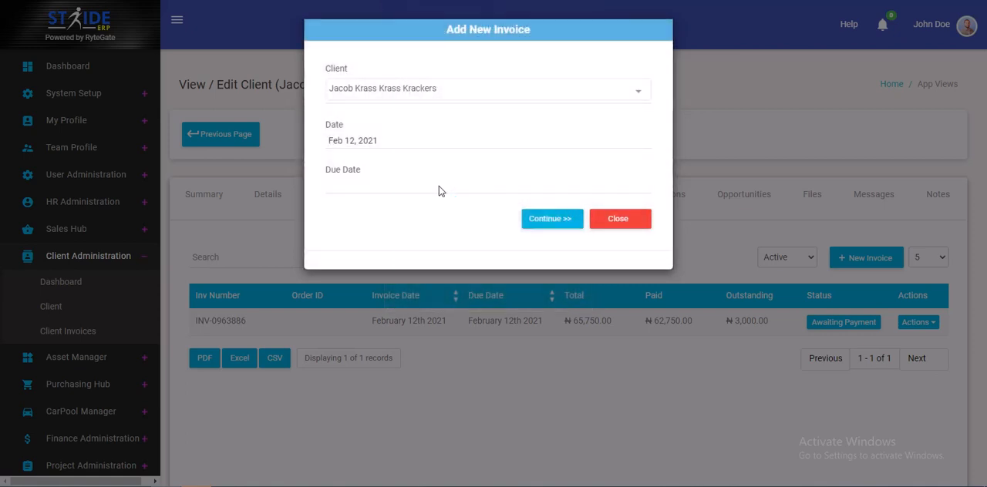
left_click(369, 185)
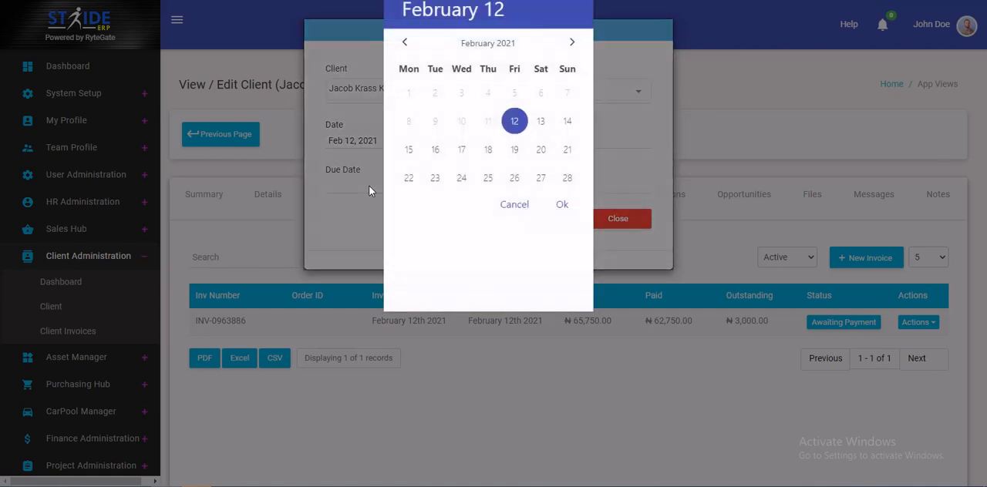
left_click(562, 205)
left_click(550, 221)
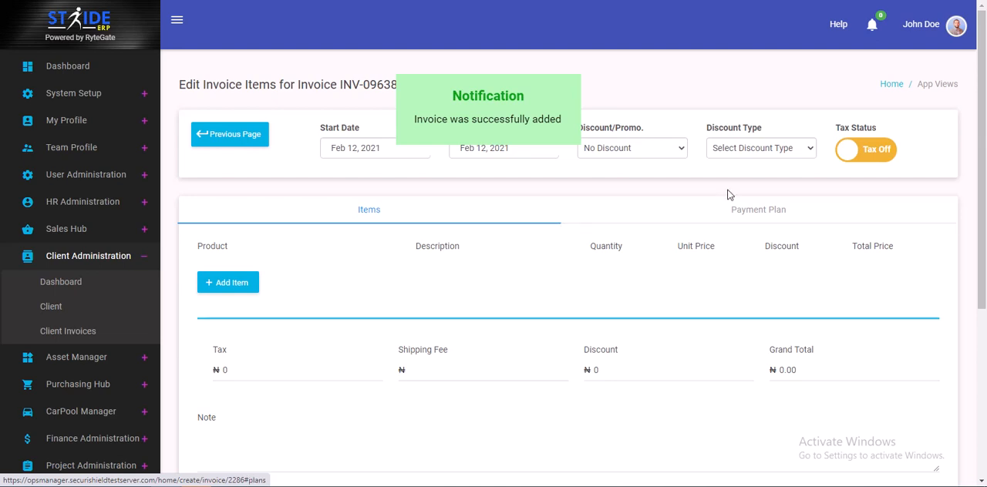
Add Daily Mack Truck Rental with a quantity of 7 to the invoice and turn tax on
left_click(233, 284)
left_click(278, 283)
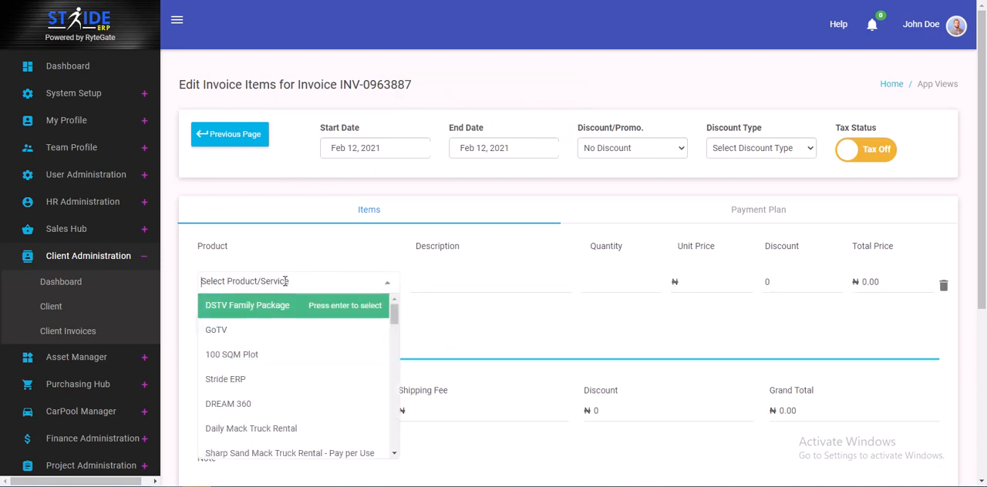
left_click(272, 436)
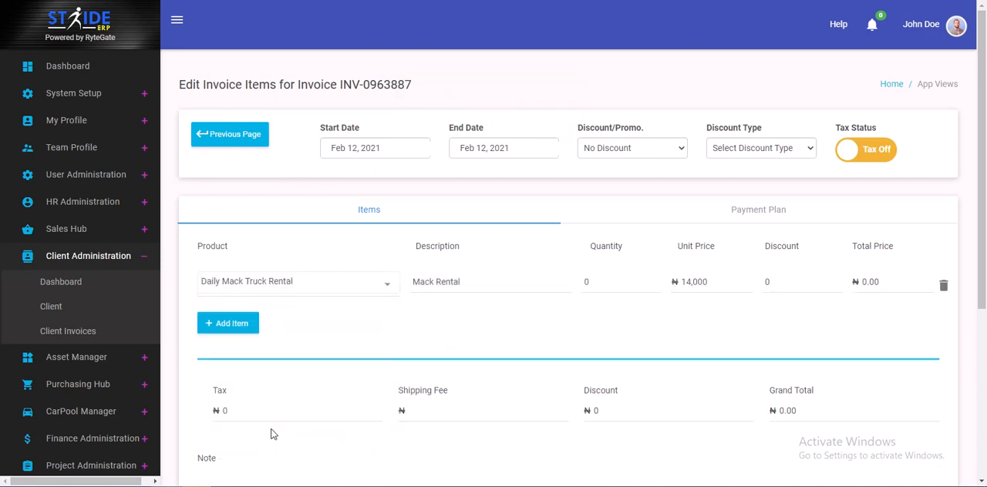
left_click(600, 279)
type("7")
left_click(888, 148)
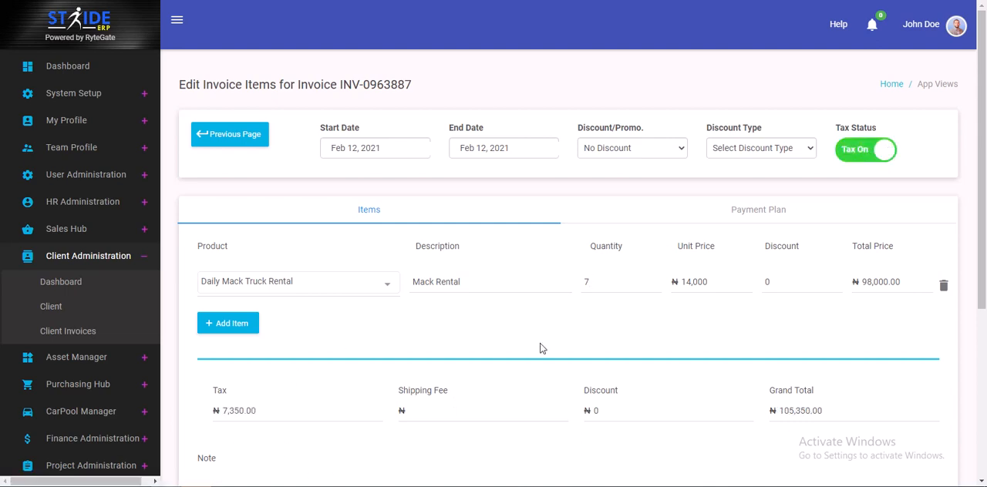
Set the invoice's shipping fee to 3,000, enter the note "ok" and submit the invoice items
left_click(419, 409)
type("3,000")
left_click_drag(981, 278, 983, 422)
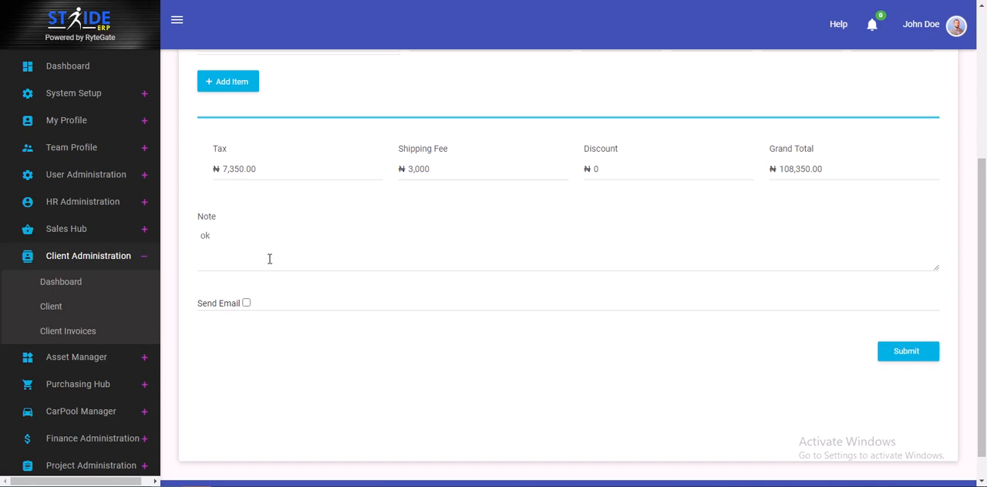
left_click(910, 352)
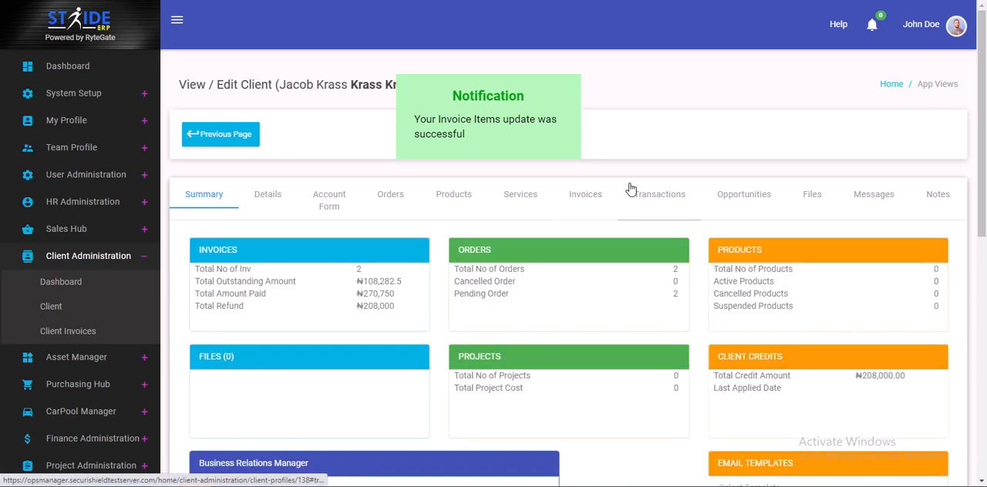
Start applying client credit to the new 108,350 invoice and set the payment date to Feb 12, 2021
left_click(585, 196)
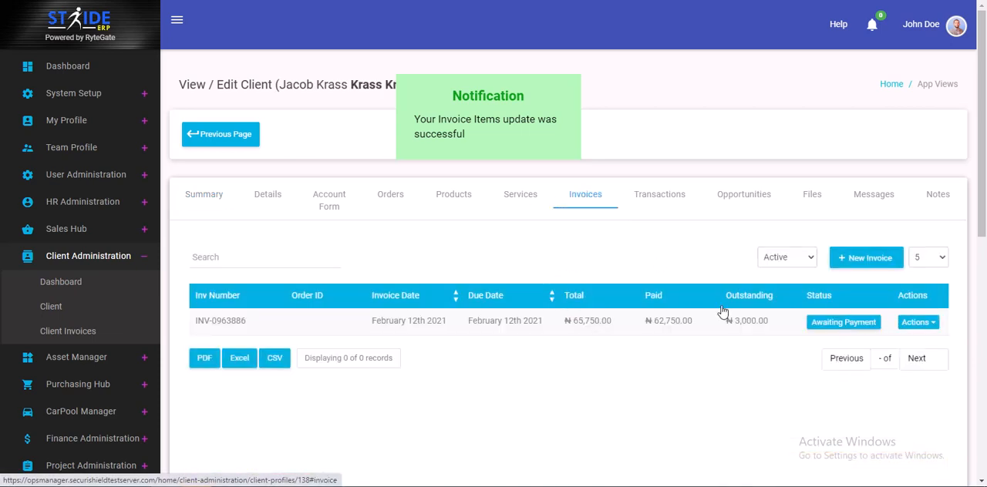
left_click(918, 323)
left_click_drag(984, 221, 986, 277)
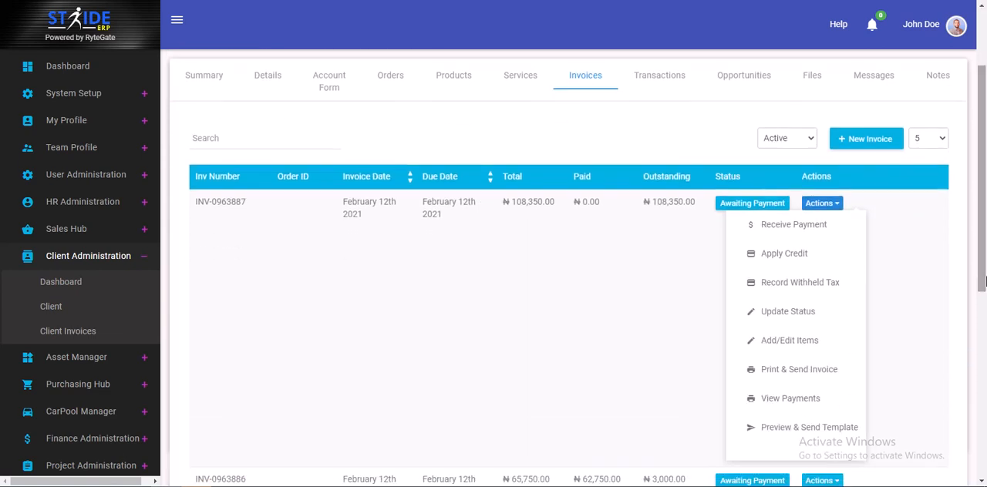
left_click(773, 255)
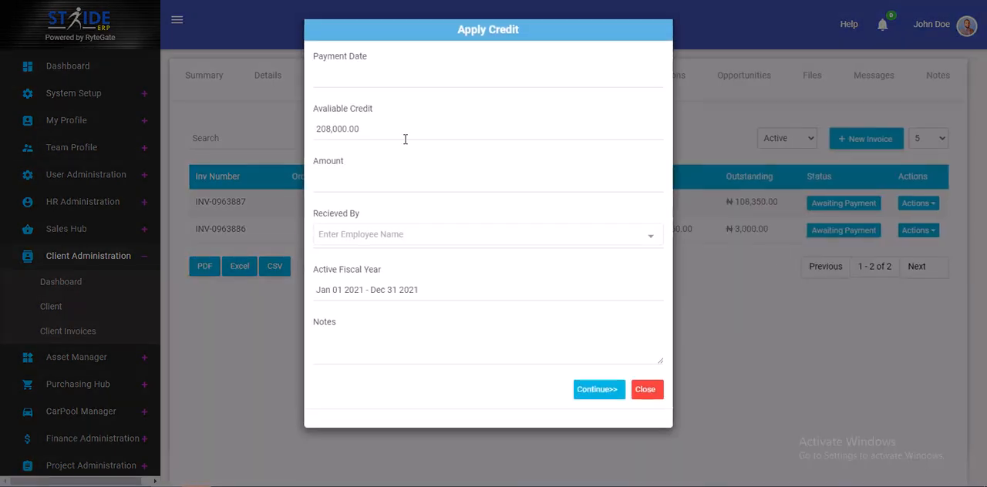
left_click(330, 77)
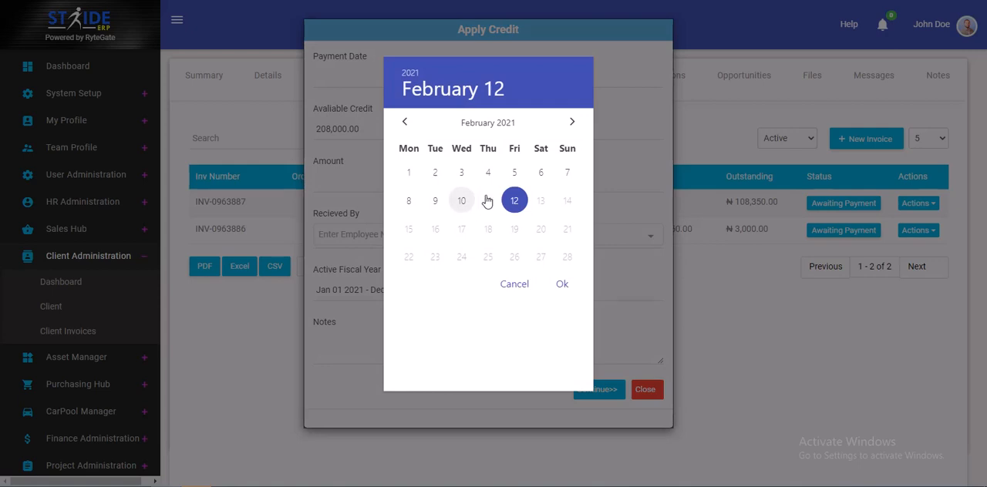
left_click(563, 285)
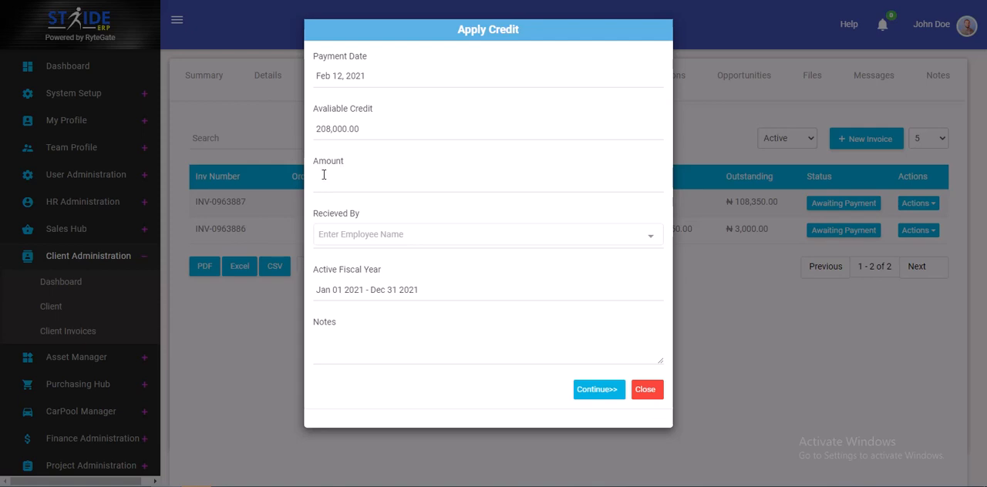
Set the credit amount to apply to the invoice to 108,350
type("108,350")
key("BackSpace")
key("BackSpace")
key("BackSpace")
key("BackSpace")
type("108,350")
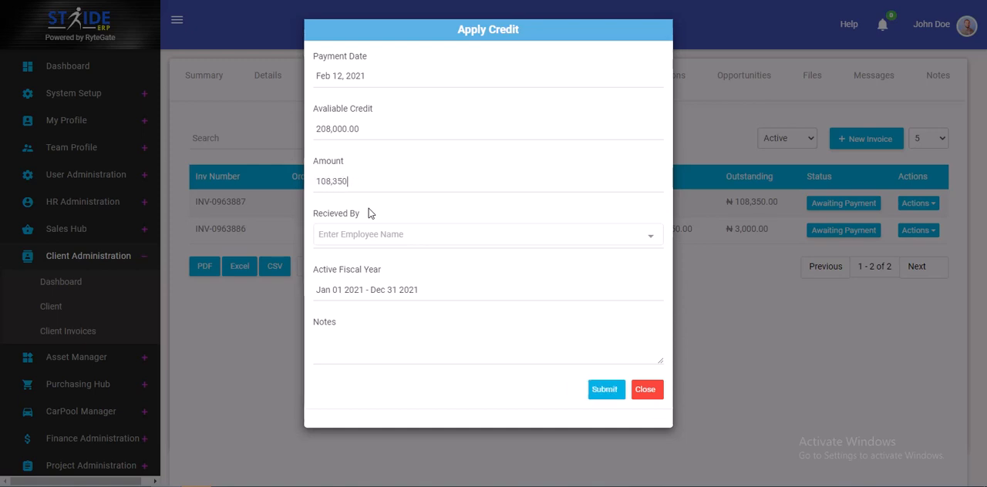
key("BackSpace")
key("BackSpace")
key("BackSpace")
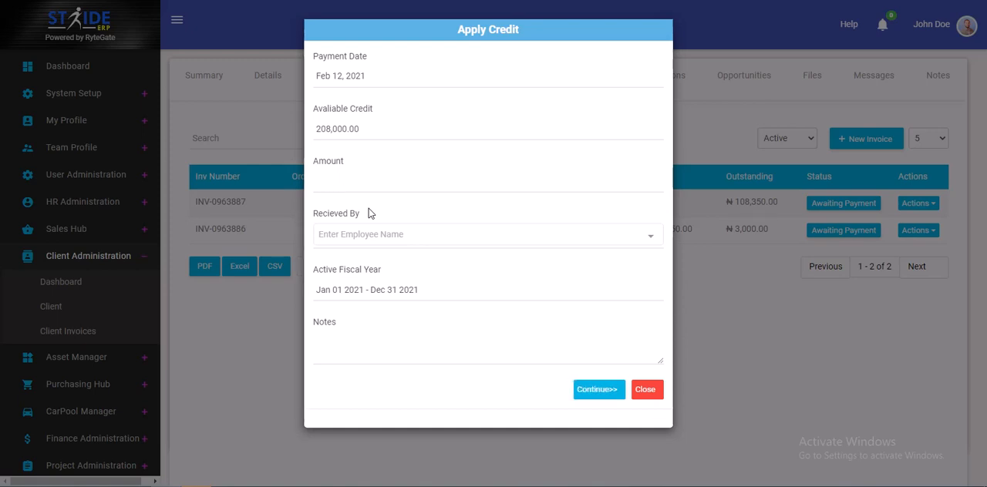
type("108,350")
Choose the first employee matching "J" as the receiver, enter the note "ok" and continue to the payment distribution
left_click(408, 236)
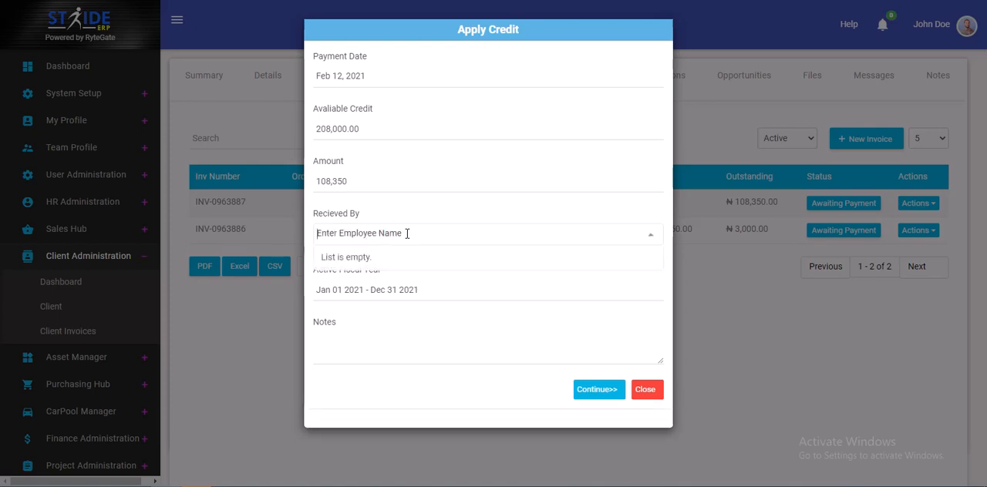
type("J")
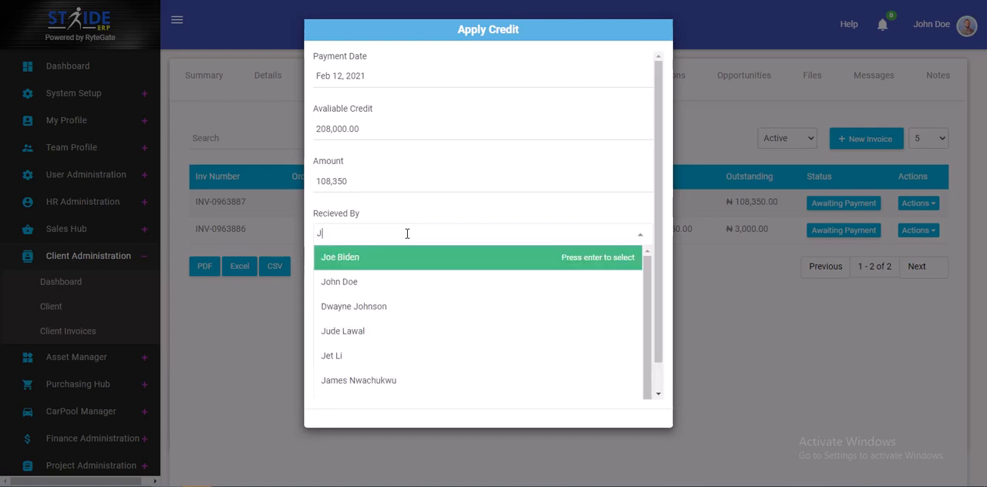
left_click(366, 259)
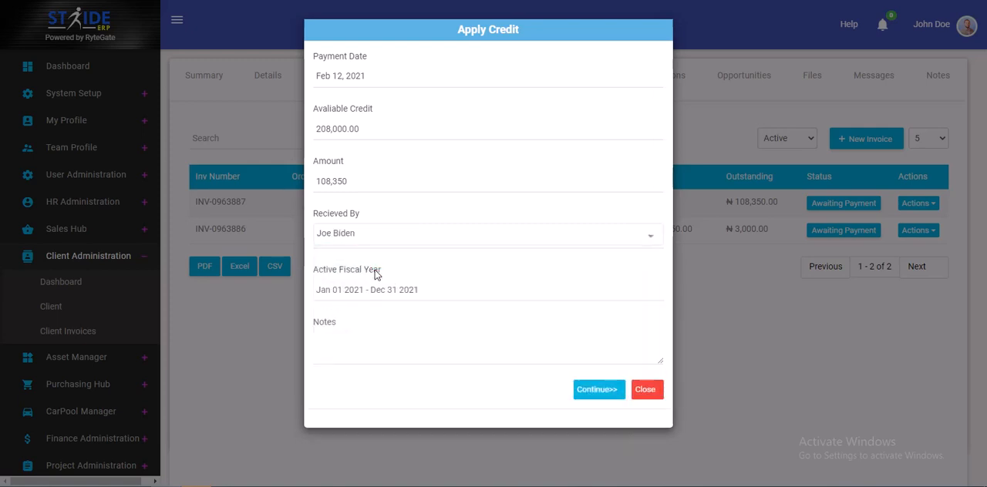
left_click(360, 342)
type("ok")
left_click(586, 394)
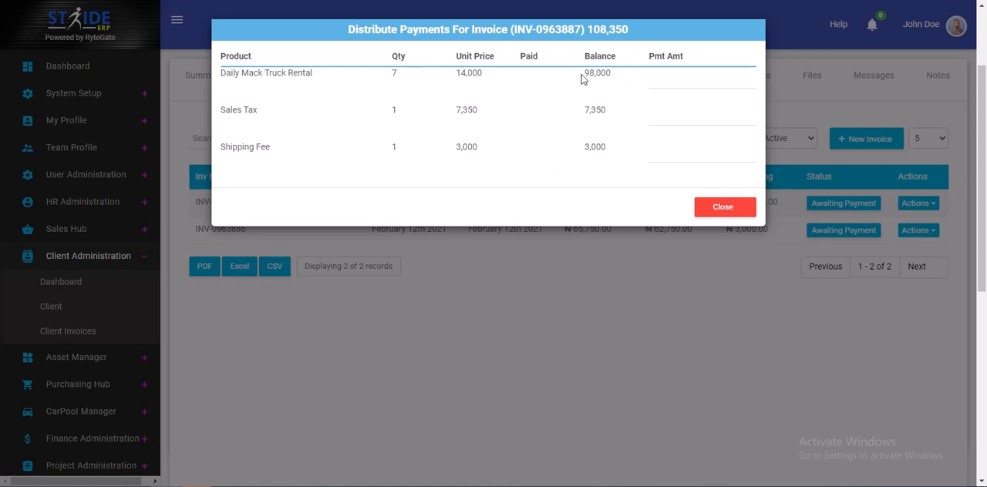
Distribute the credit as 98,000 to Daily Mack Truck Rental, 7,350 to Sales Tax and 3,000 to Shipping Fee, and submit it
left_click(690, 78)
type("895895")
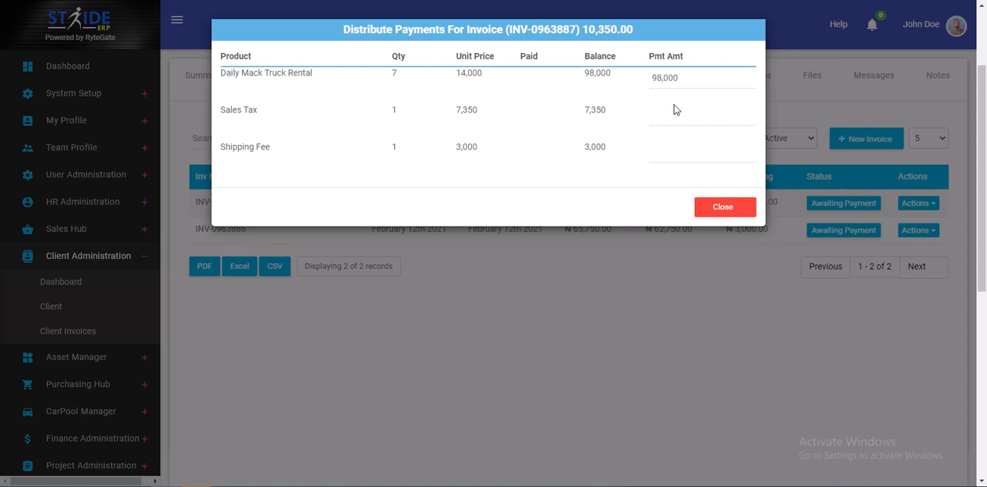
type("7350")
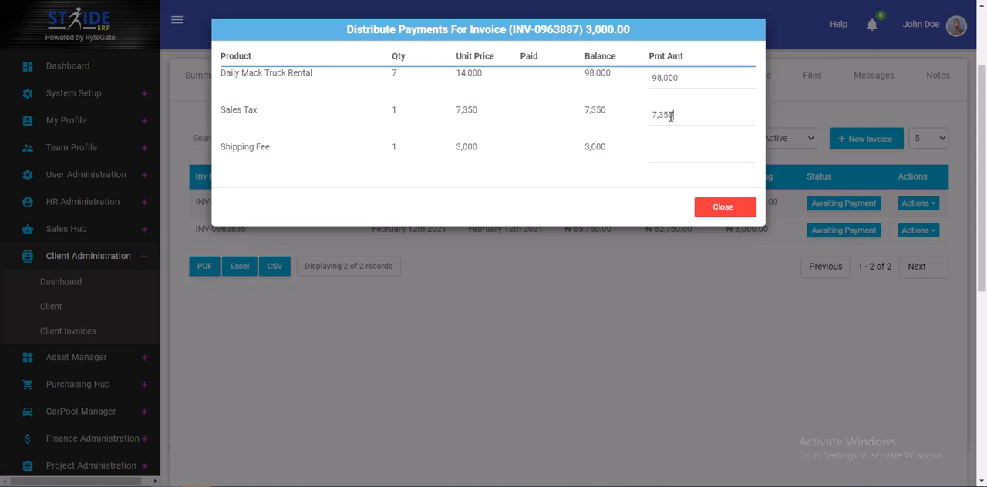
left_click(680, 160)
type("3000")
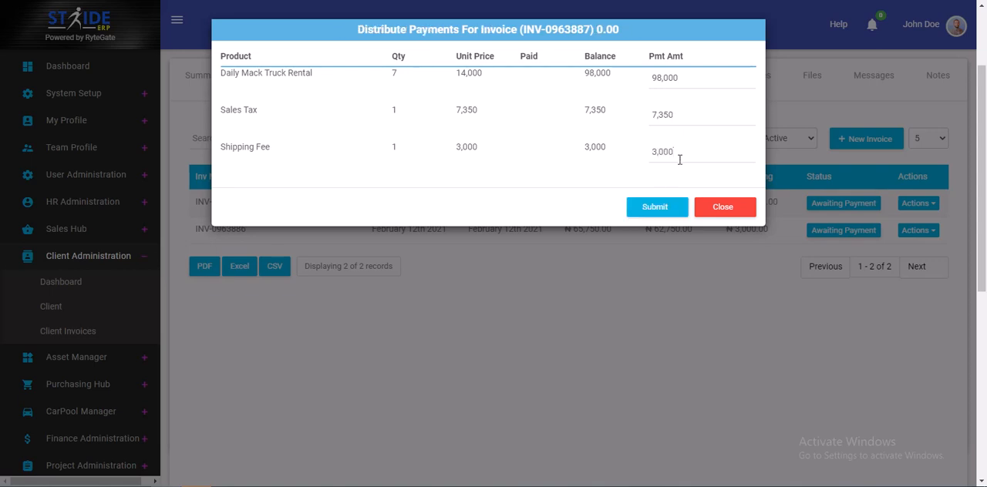
left_click(656, 207)
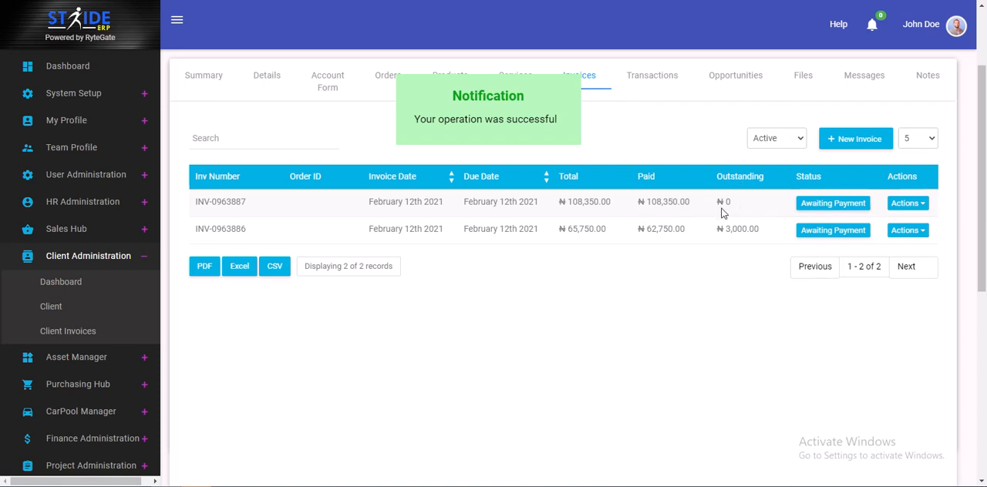
Open the client's credit transactions from the account summary and review the remaining credit and the debit and credit entries
left_click(220, 76)
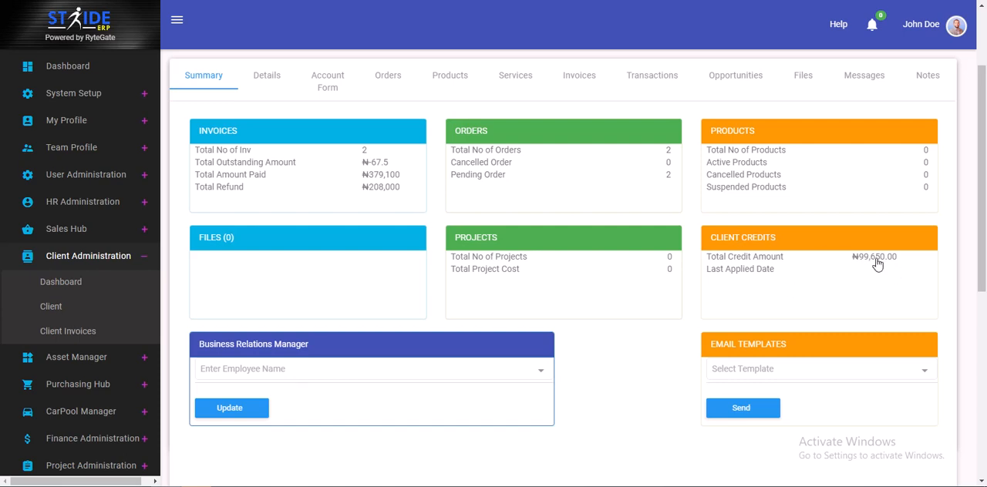
left_click(876, 264)
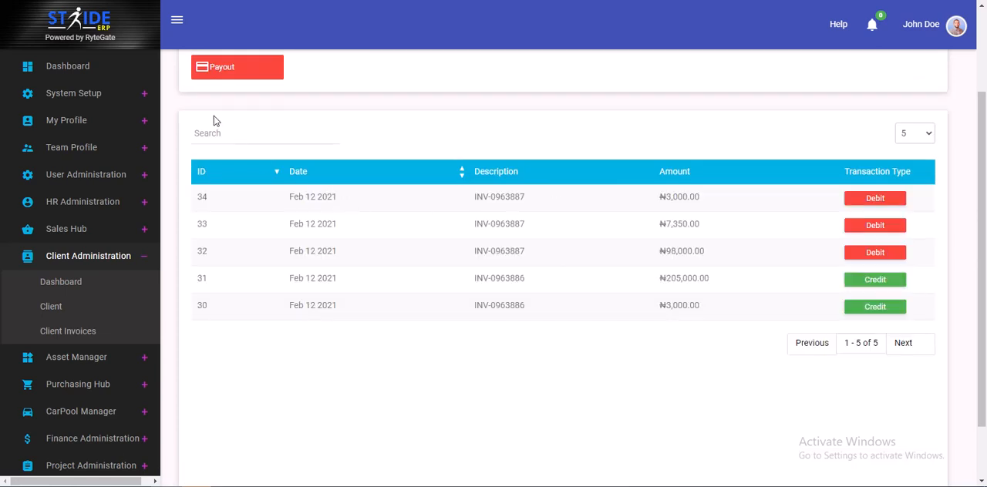
left_click_drag(982, 205, 976, 120)
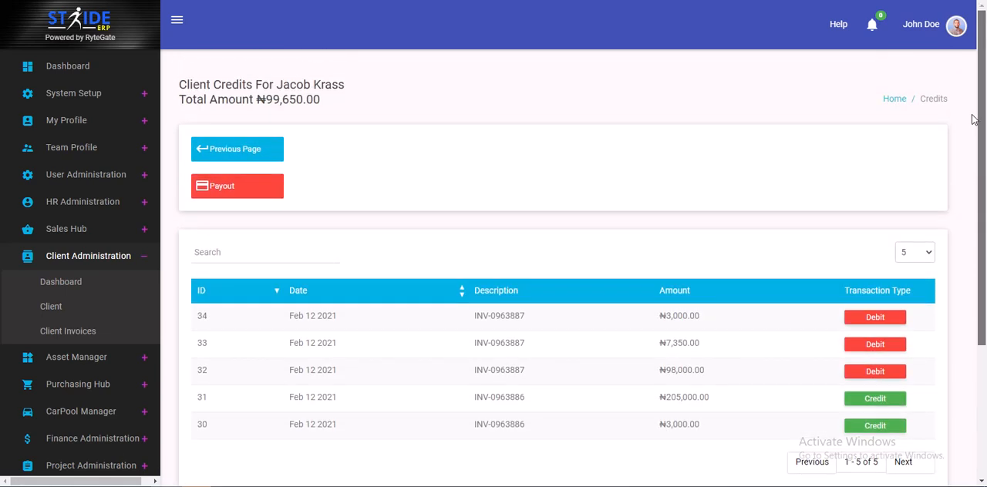
Start a credit payout for the client with the payment date Feb 12, 2021 and E-Payment as the refund method
left_click(235, 184)
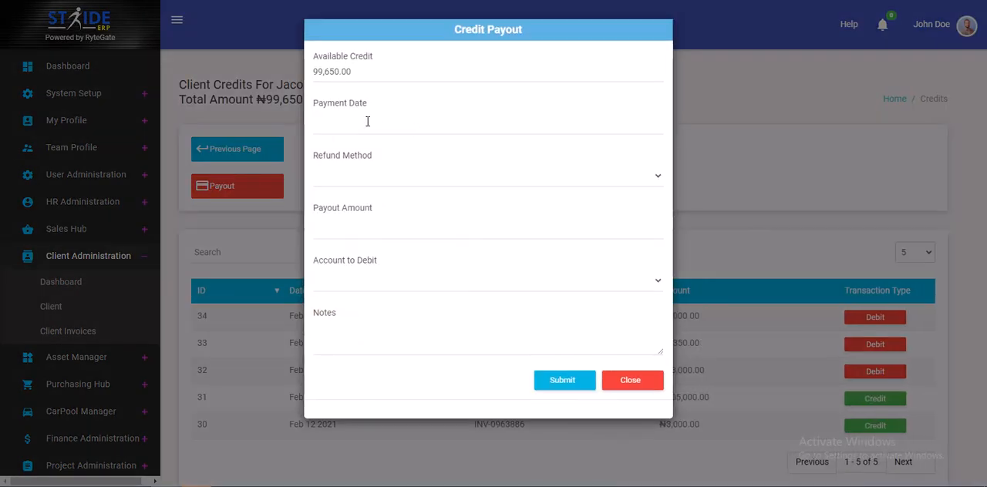
left_click(326, 128)
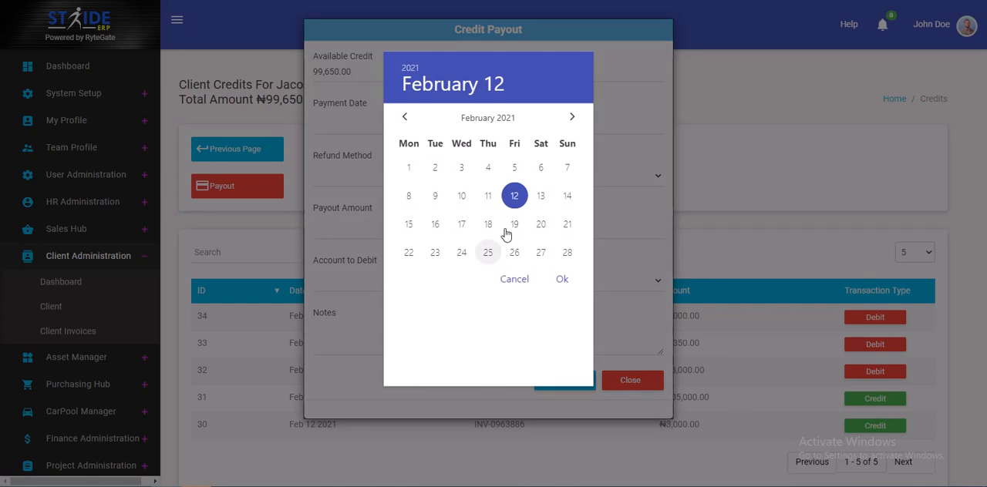
left_click(562, 281)
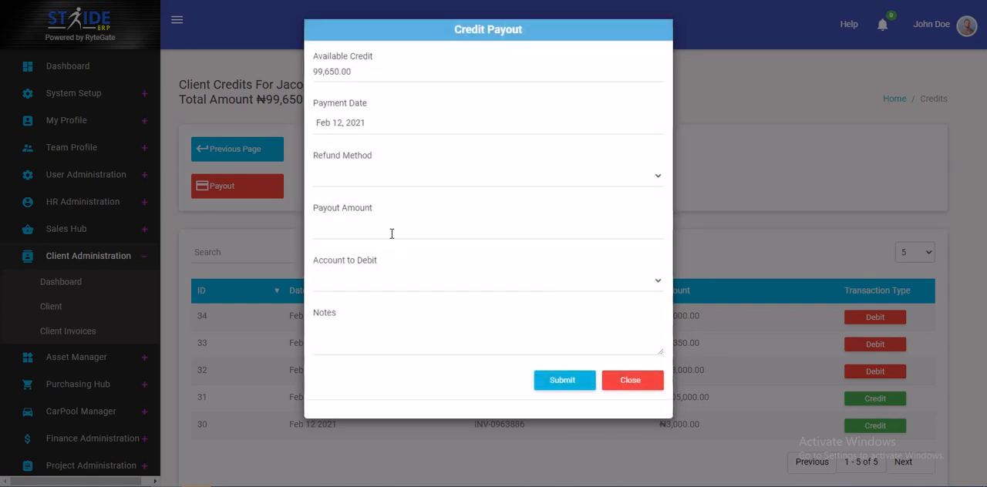
left_click(323, 177)
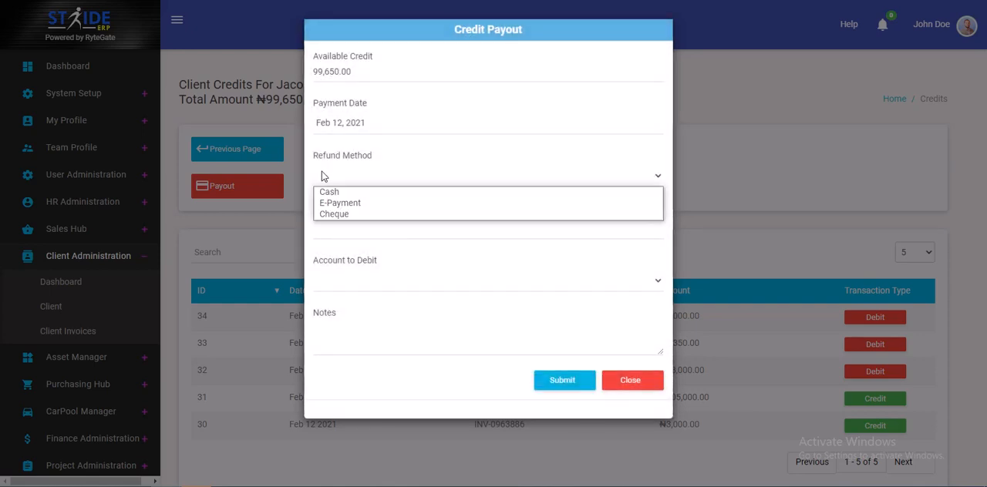
left_click(351, 204)
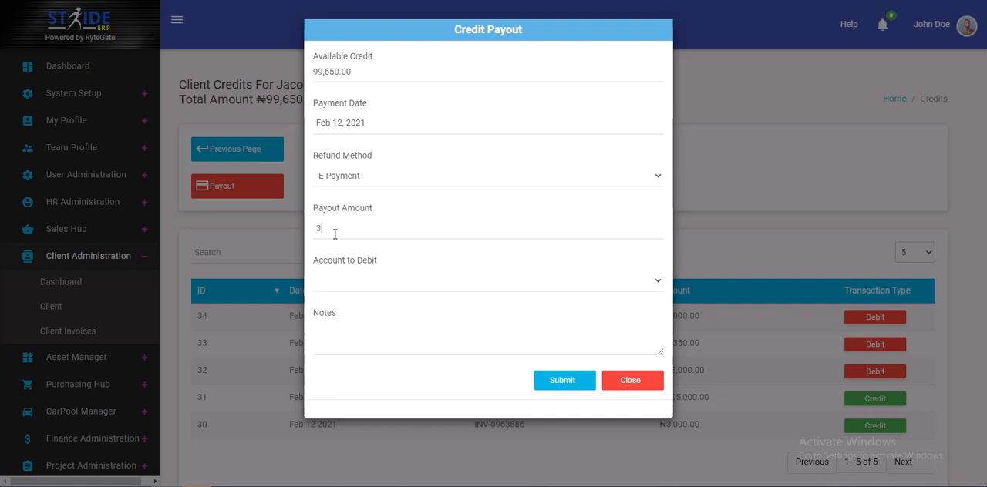
Set the payout amount to 99,650, debit the Fidelity account, add a short note and submit the payout
left_click(335, 234)
type("36637693")
left_click(373, 292)
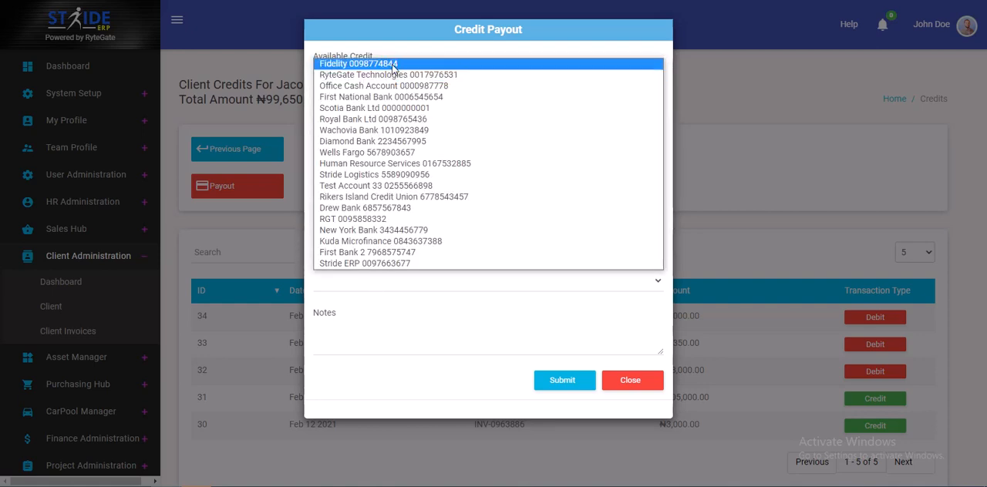
left_click(391, 70)
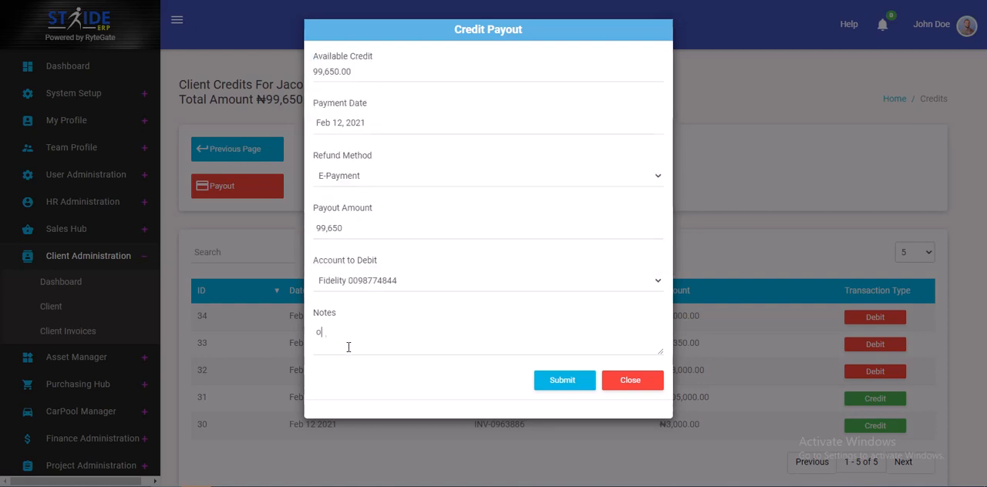
left_click(549, 381)
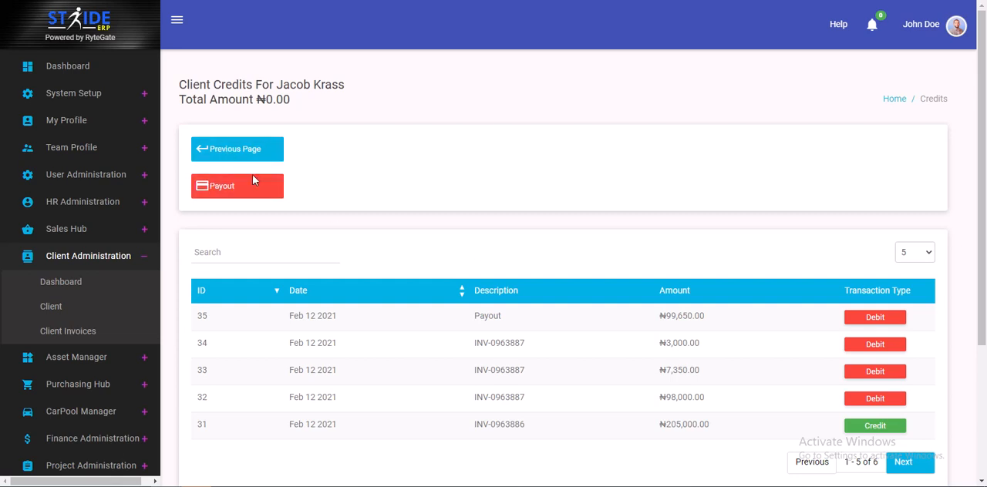
Return to the client's summary and check the client credits along with the invoice and order totals
scroll(216, 149, "down", 2)
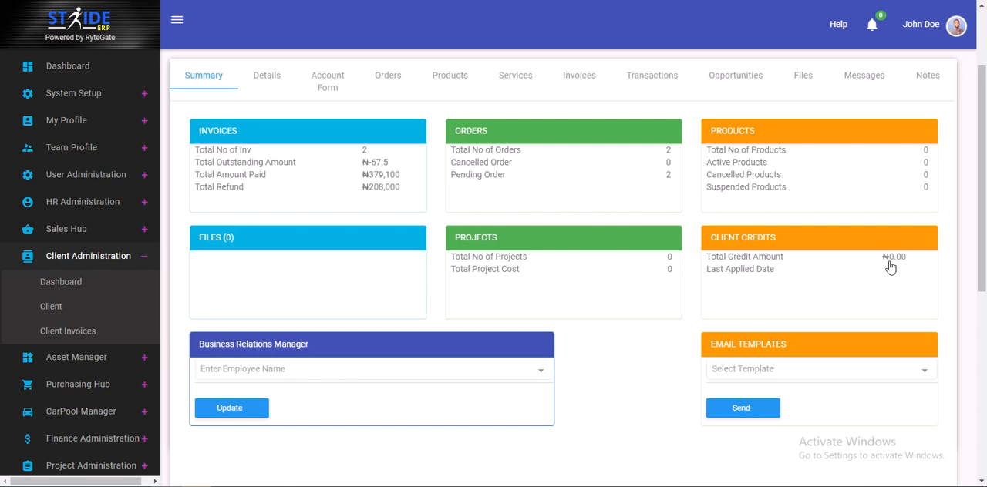
scroll(976, 192, "up", 2)
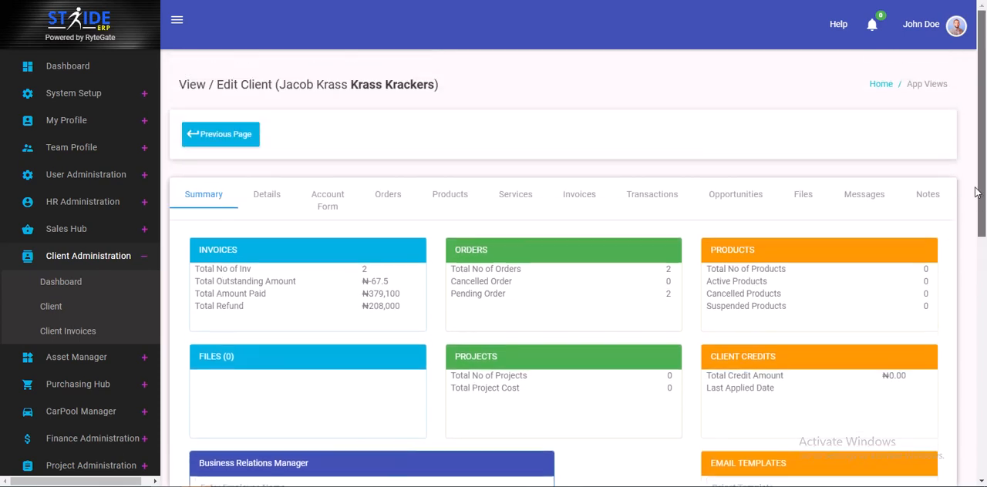
scroll(975, 192, "down", 2)
scroll(973, 180, "up", 2)
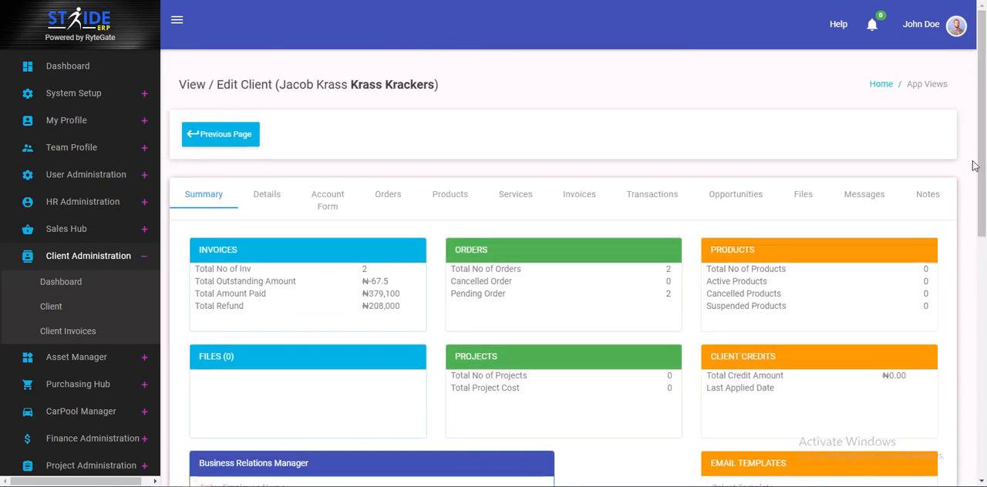